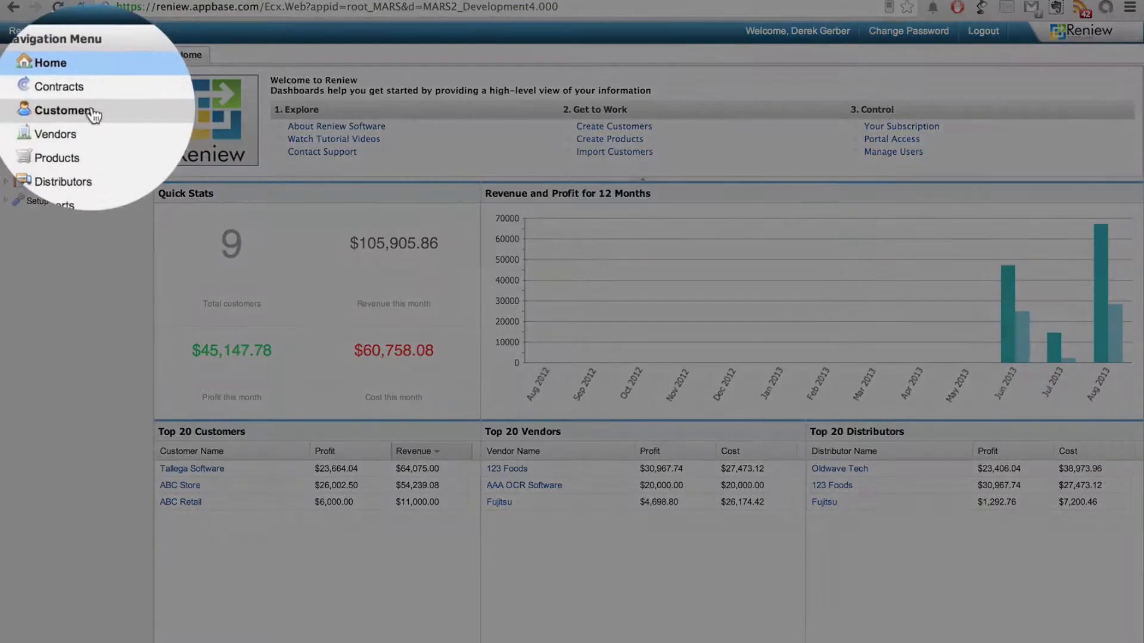
Open the Tallega Software customer's items and clear the active-items filter.
{"action": "left_click", "coordinate": [72, 109]}
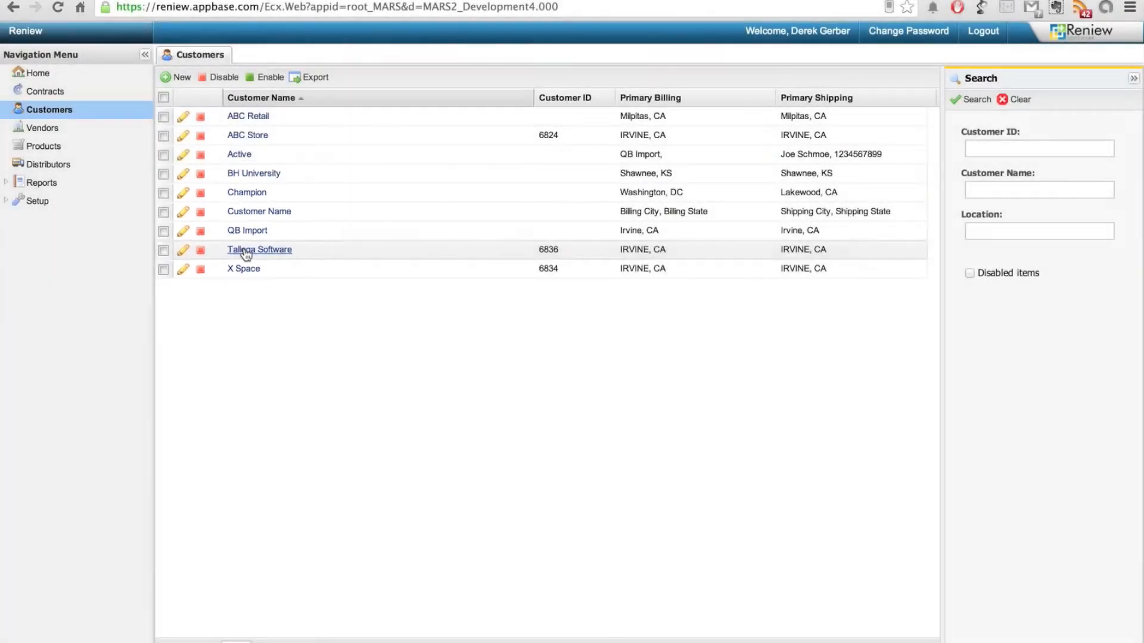
{"action": "left_click", "coordinate": [244, 250]}
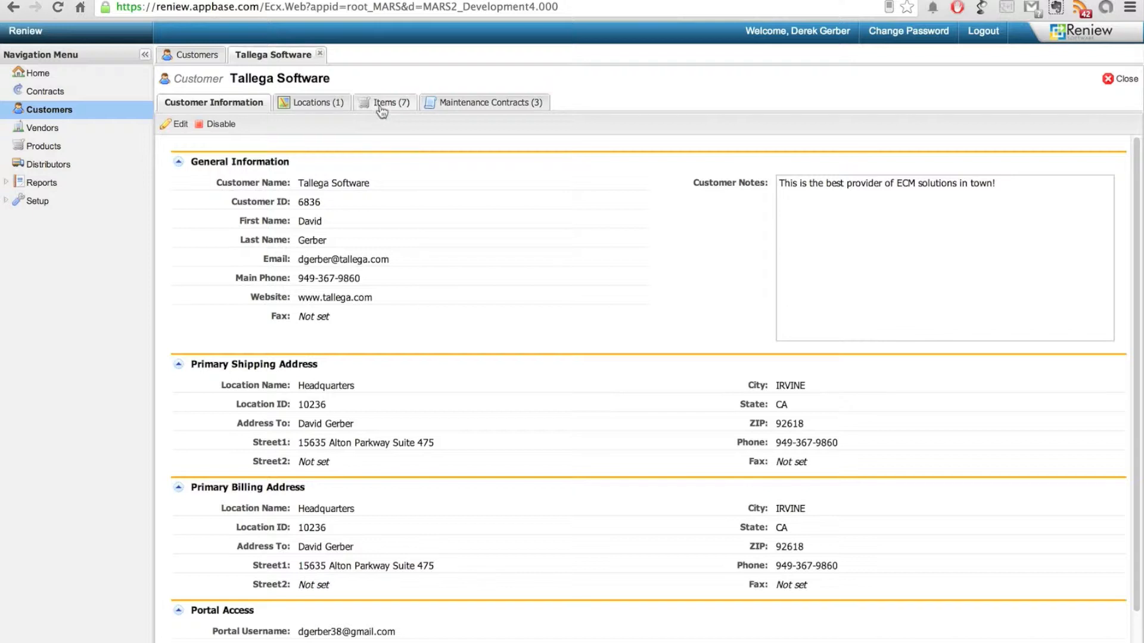
{"action": "left_click", "coordinate": [380, 106]}
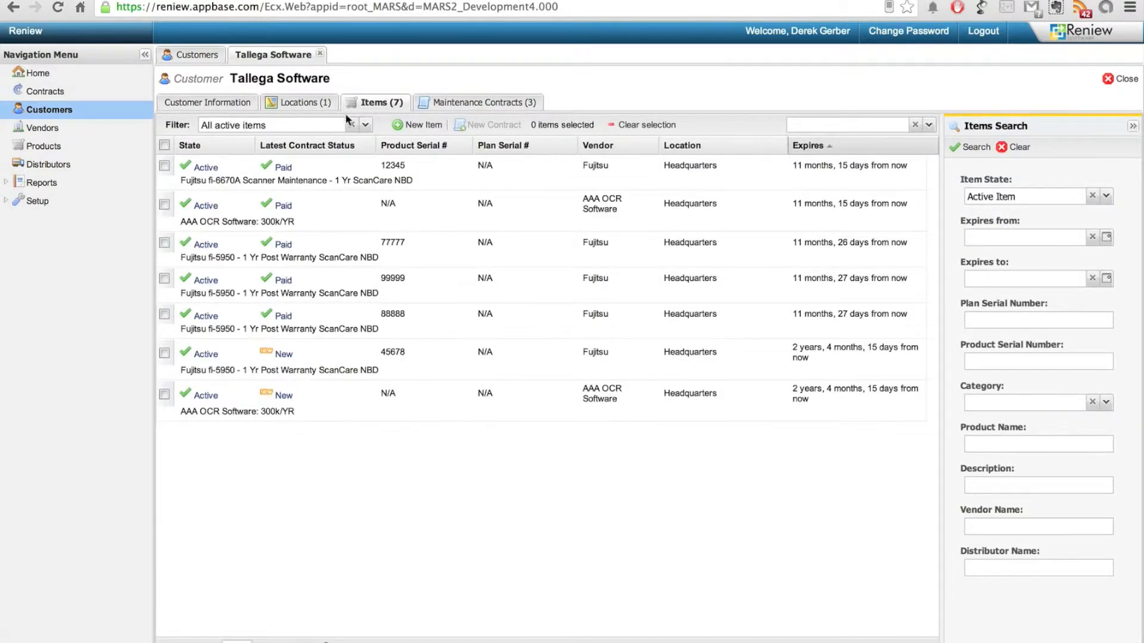
{"action": "left_click", "coordinate": [349, 125]}
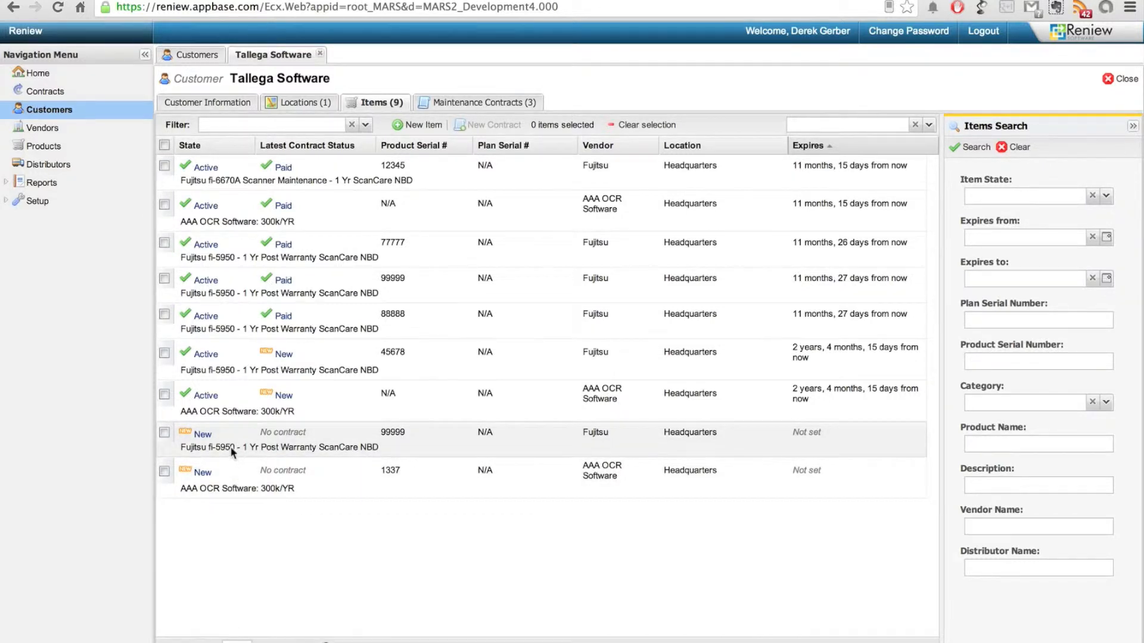
Start a new maintenance contract for the two new items without a contract, product serials 99999 and 1337.
{"action": "left_click", "coordinate": [164, 433]}
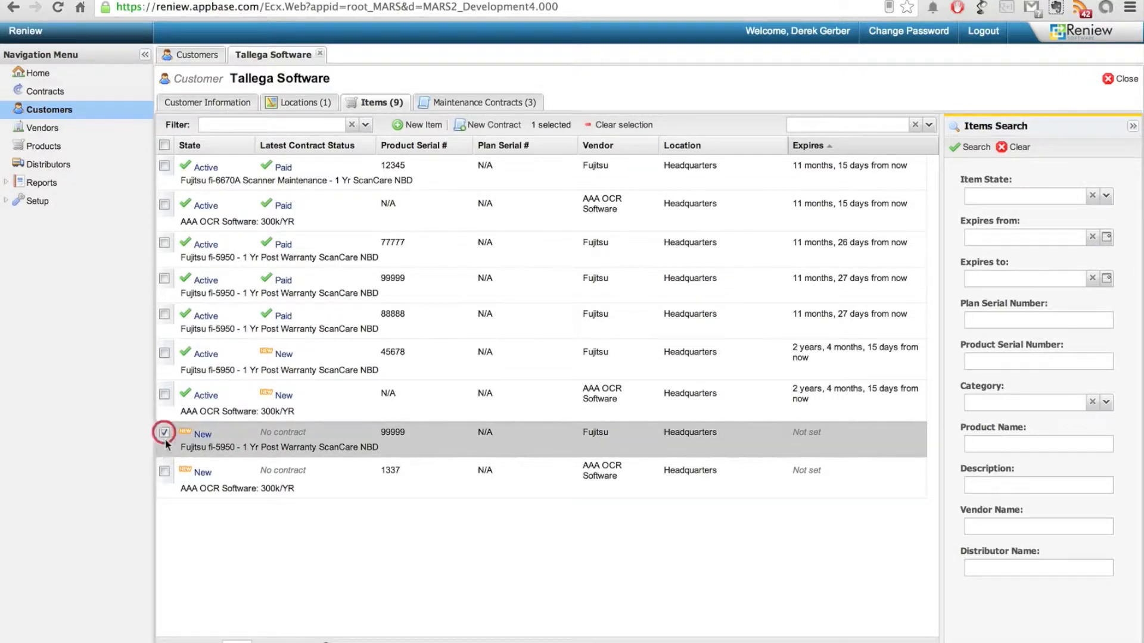
{"action": "left_click", "coordinate": [164, 471]}
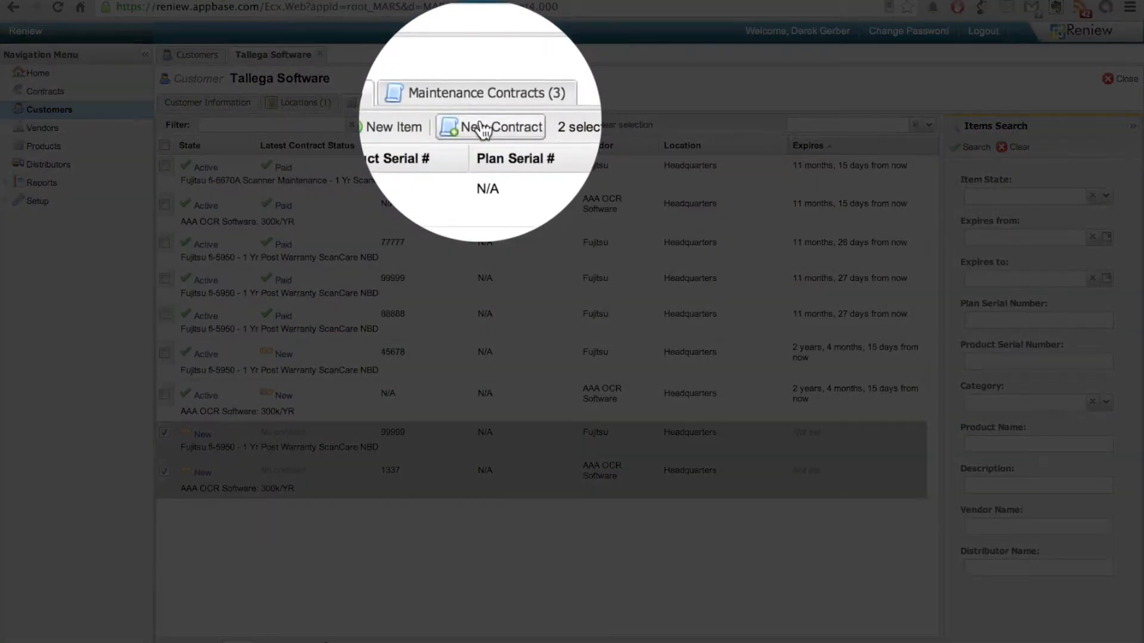
{"action": "left_click", "coordinate": [481, 119]}
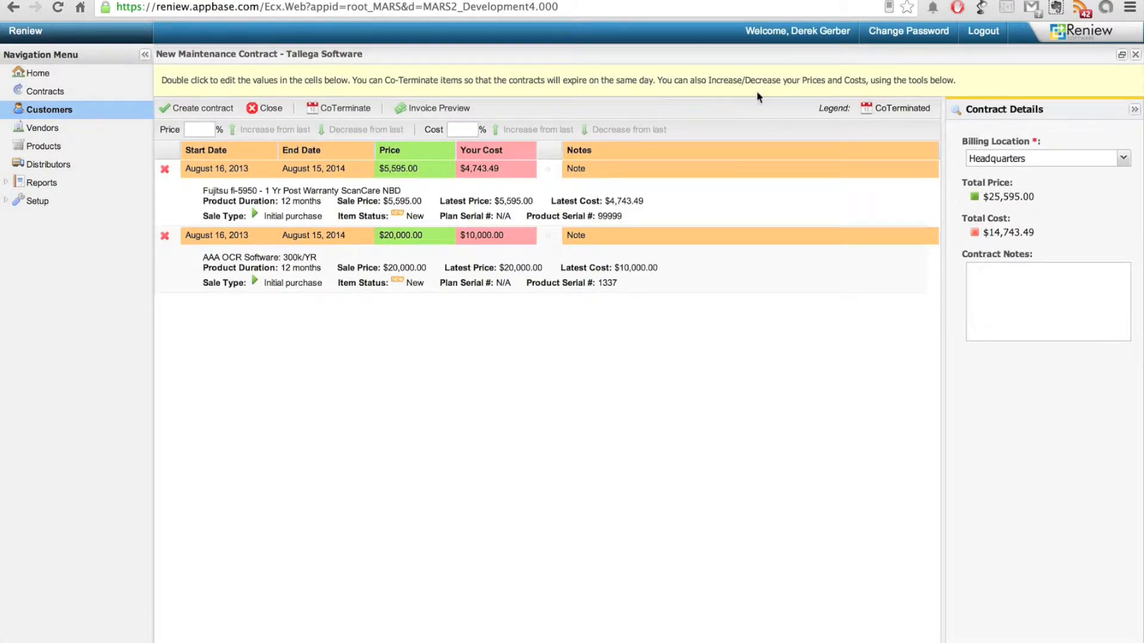
{"action": "left_click", "coordinate": [1121, 55]}
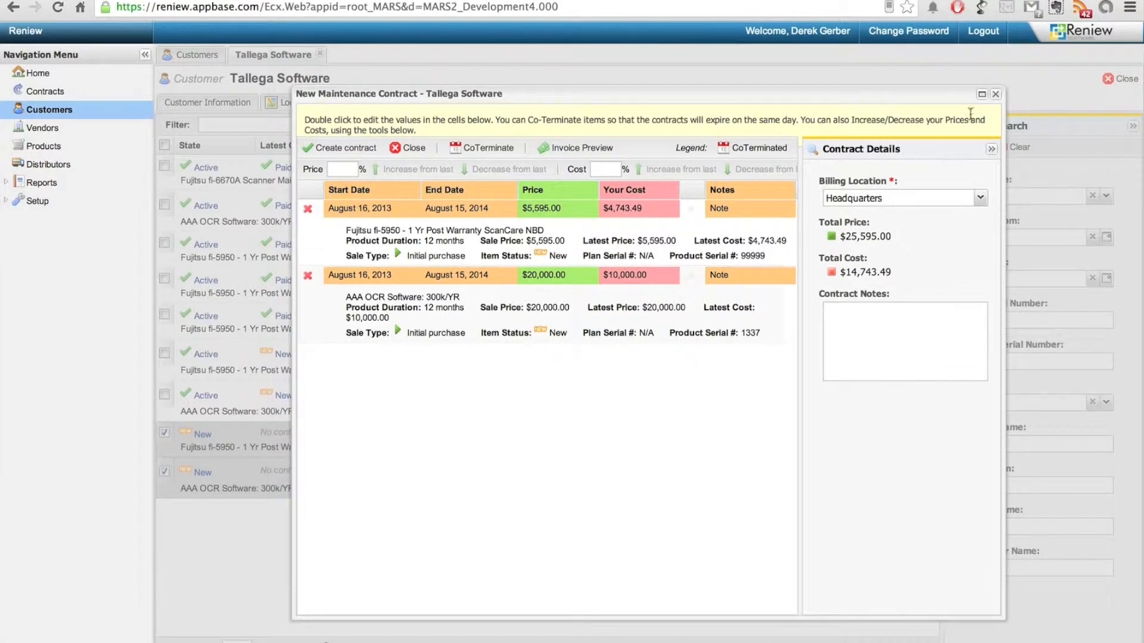
{"action": "left_click", "coordinate": [982, 94]}
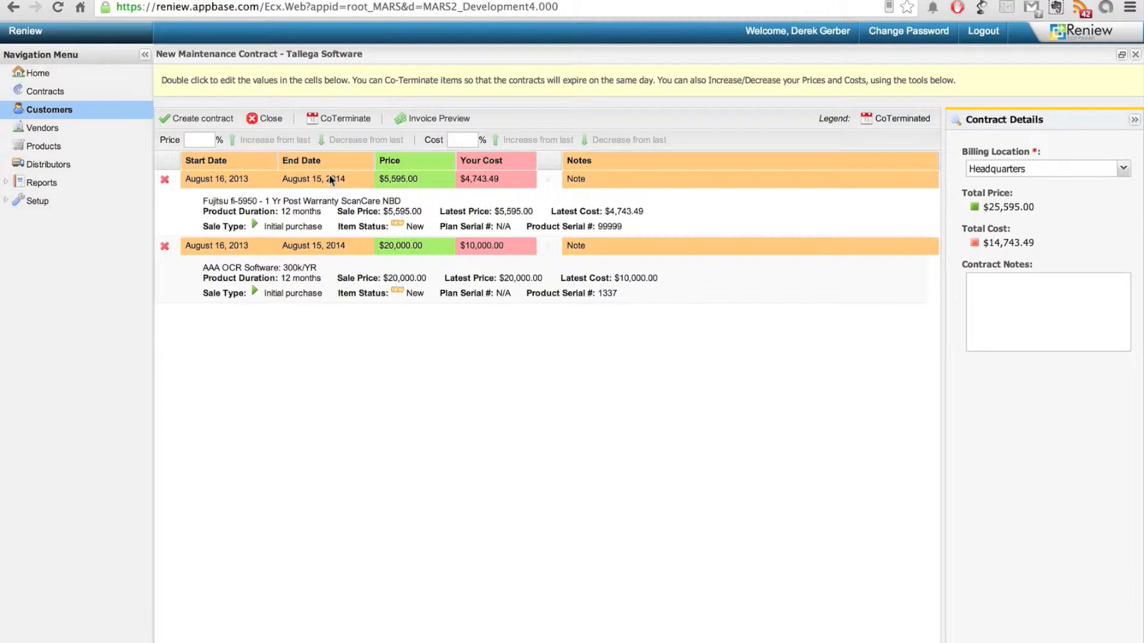
Set the Fujitsu fi-5950 item's contract start date to August 1, 2013 and its end date to July 31, 2014.
{"action": "double_click", "coordinate": [246, 180]}
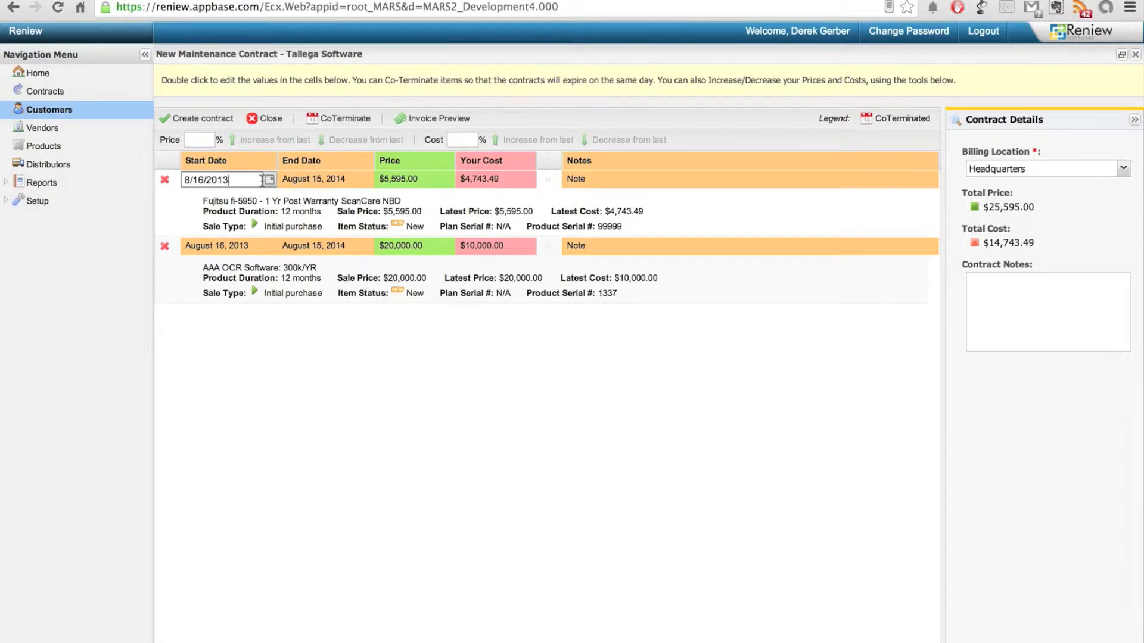
{"action": "left_click", "coordinate": [269, 179]}
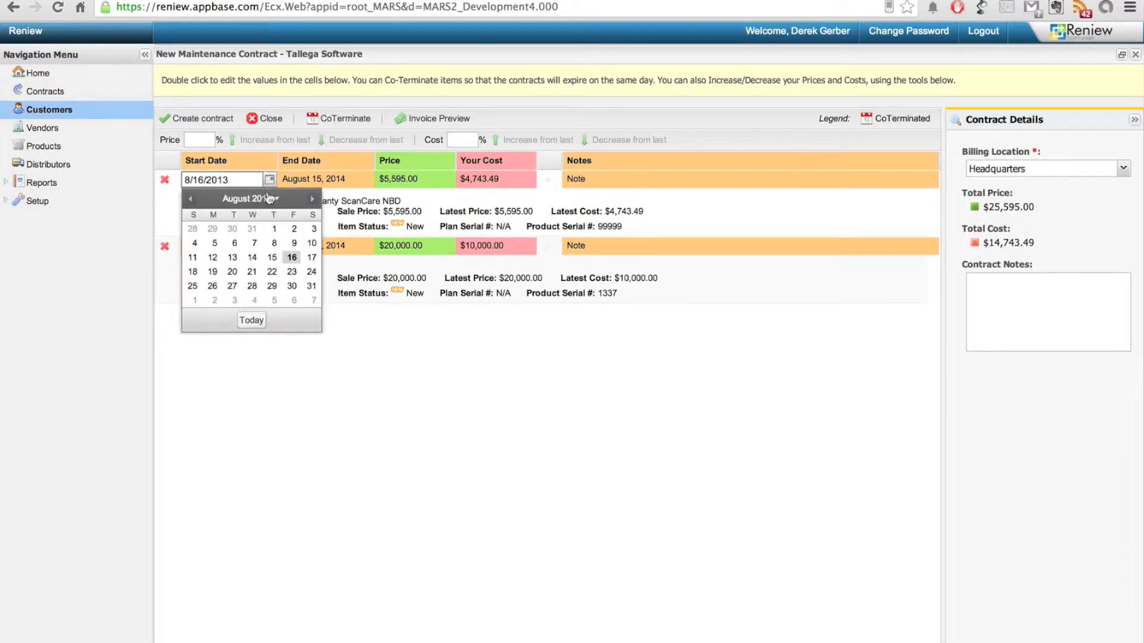
{"action": "left_click", "coordinate": [273, 230]}
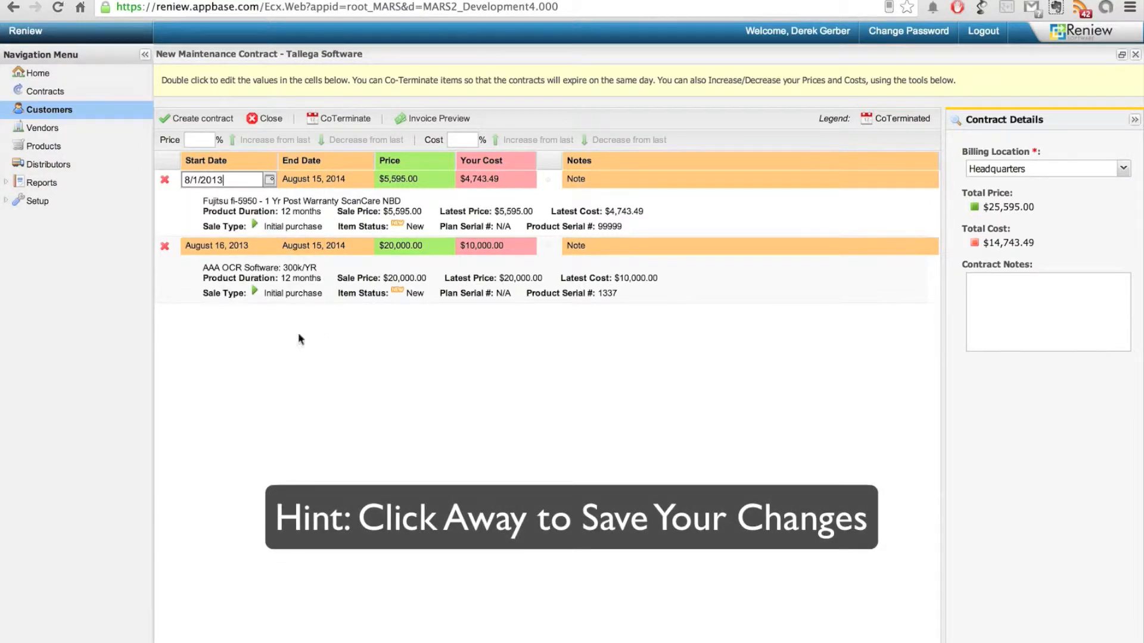
{"action": "left_click", "coordinate": [309, 377]}
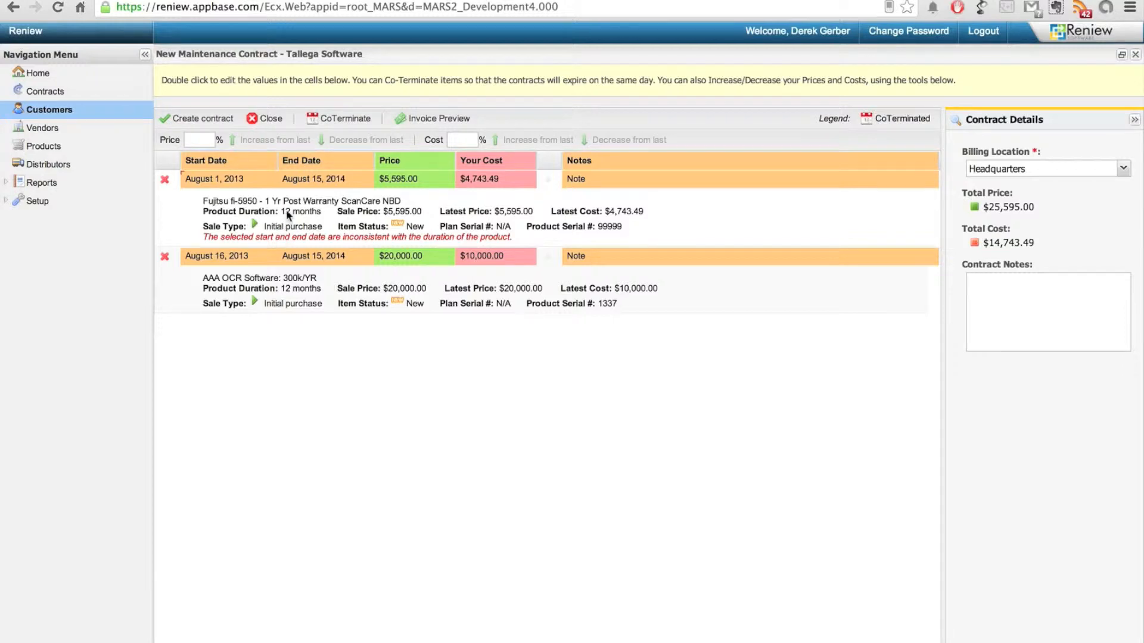
{"action": "double_click", "coordinate": [302, 182]}
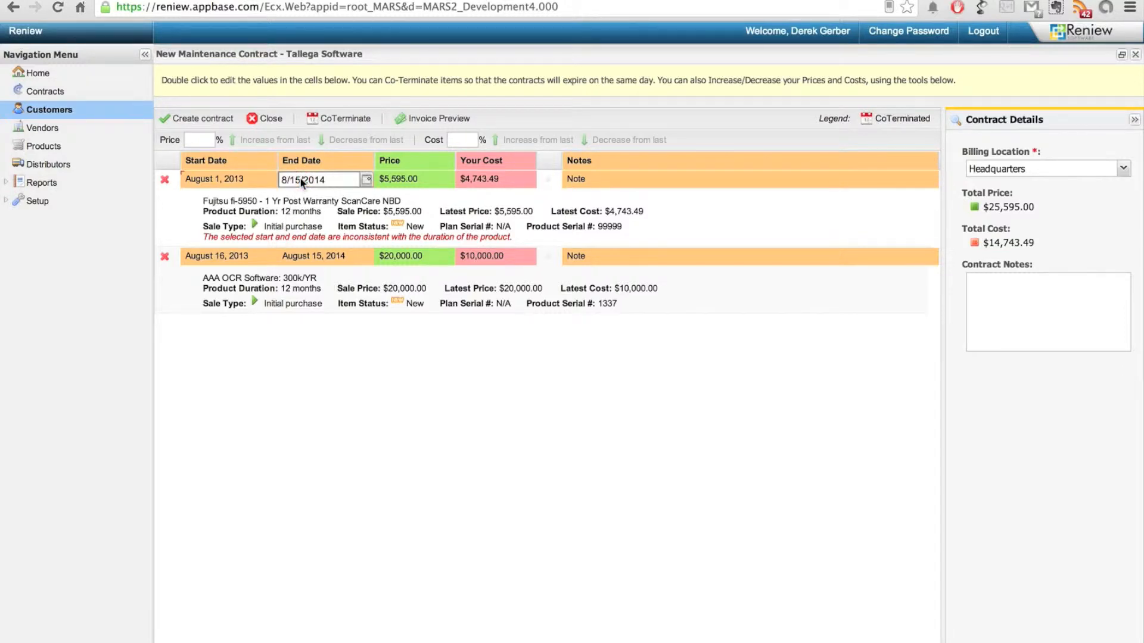
{"action": "left_click", "coordinate": [366, 179]}
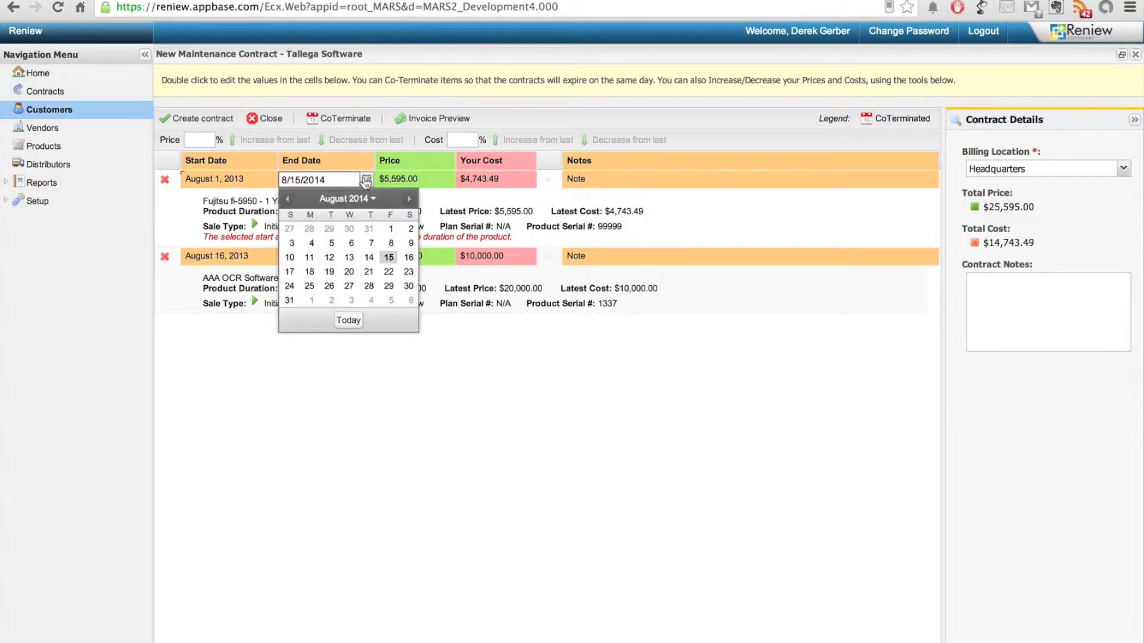
{"action": "left_click", "coordinate": [369, 228]}
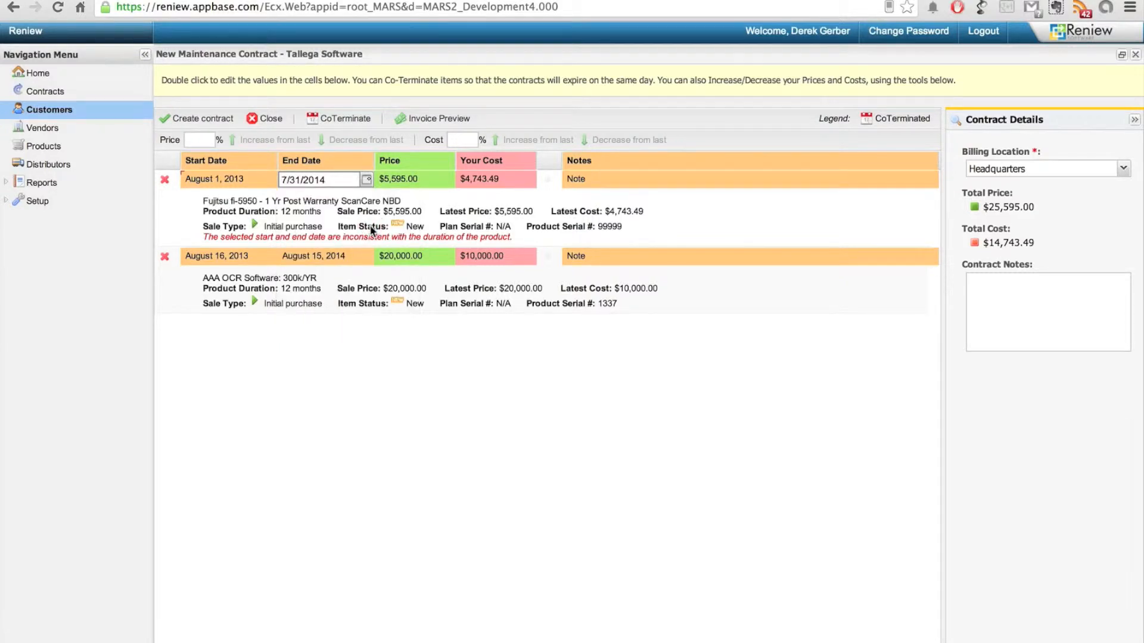
{"action": "left_click", "coordinate": [364, 432]}
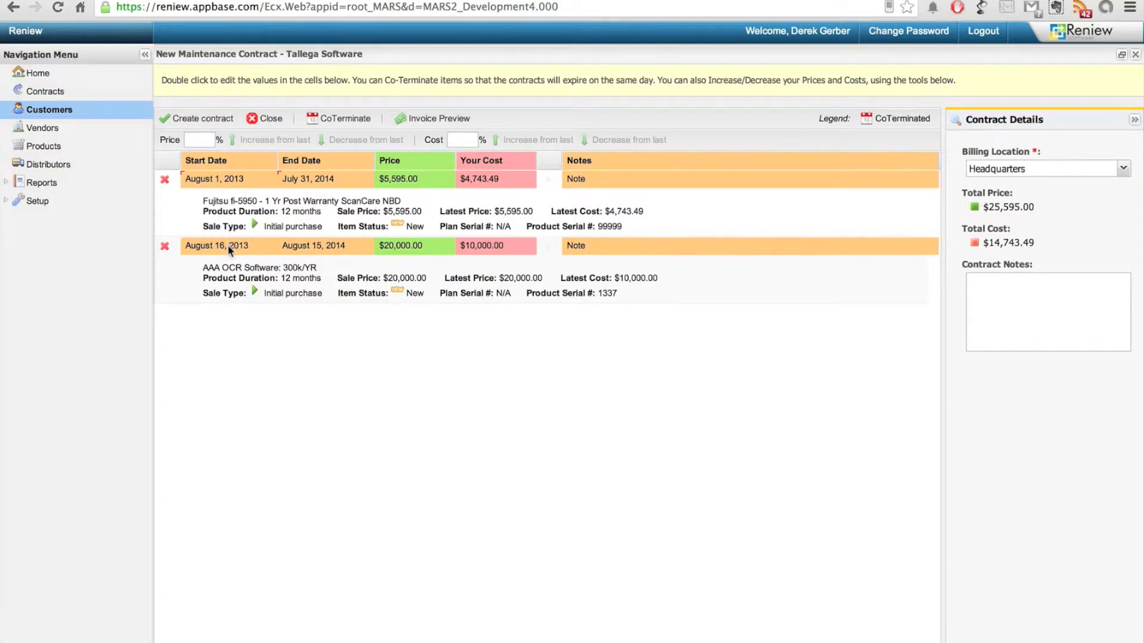
Set the AAA OCR Software item's contract start date to August 1, 2013 and its end date to July 31, 2014.
{"action": "double_click", "coordinate": [231, 246]}
{"action": "left_click", "coordinate": [269, 246]}
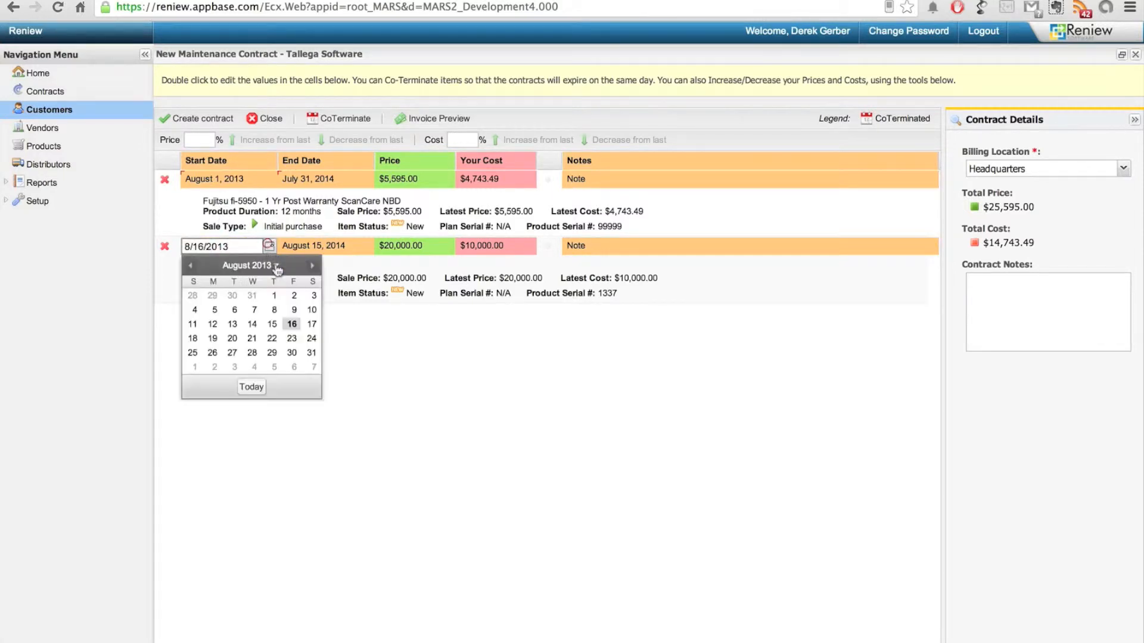
{"action": "left_click", "coordinate": [274, 296]}
{"action": "double_click", "coordinate": [305, 246]}
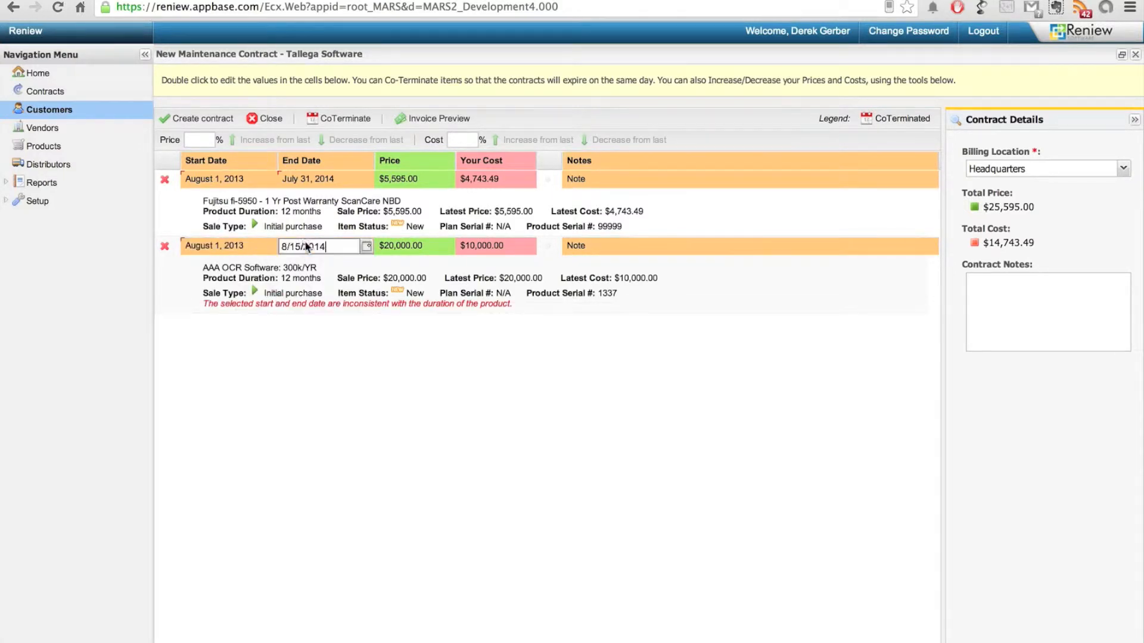
{"action": "left_click", "coordinate": [366, 246]}
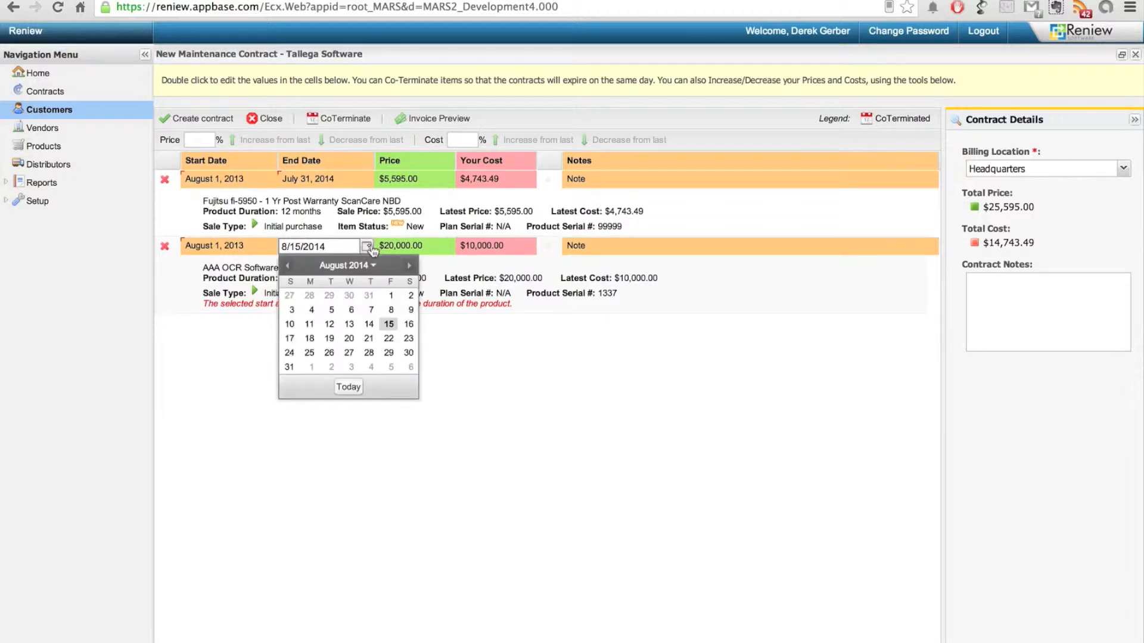
{"action": "left_click", "coordinate": [374, 297]}
{"action": "left_click", "coordinate": [361, 484]}
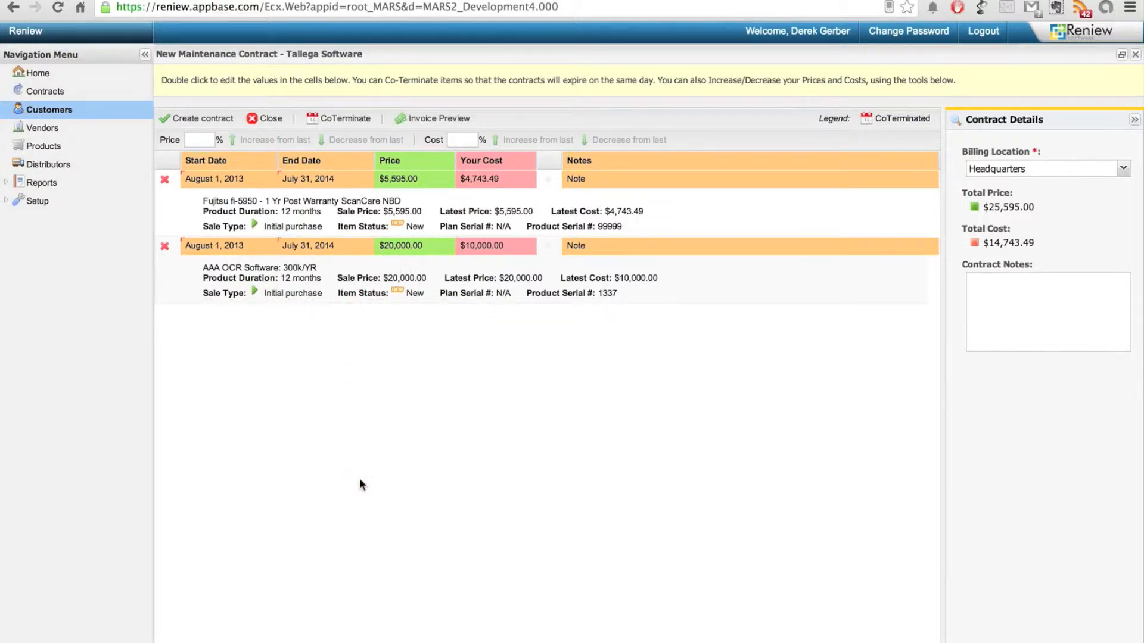
Replace the Fujitsu fi-5950 item's note with "Taking a note!".
{"action": "double_click", "coordinate": [425, 180]}
{"action": "left_click", "coordinate": [426, 325]}
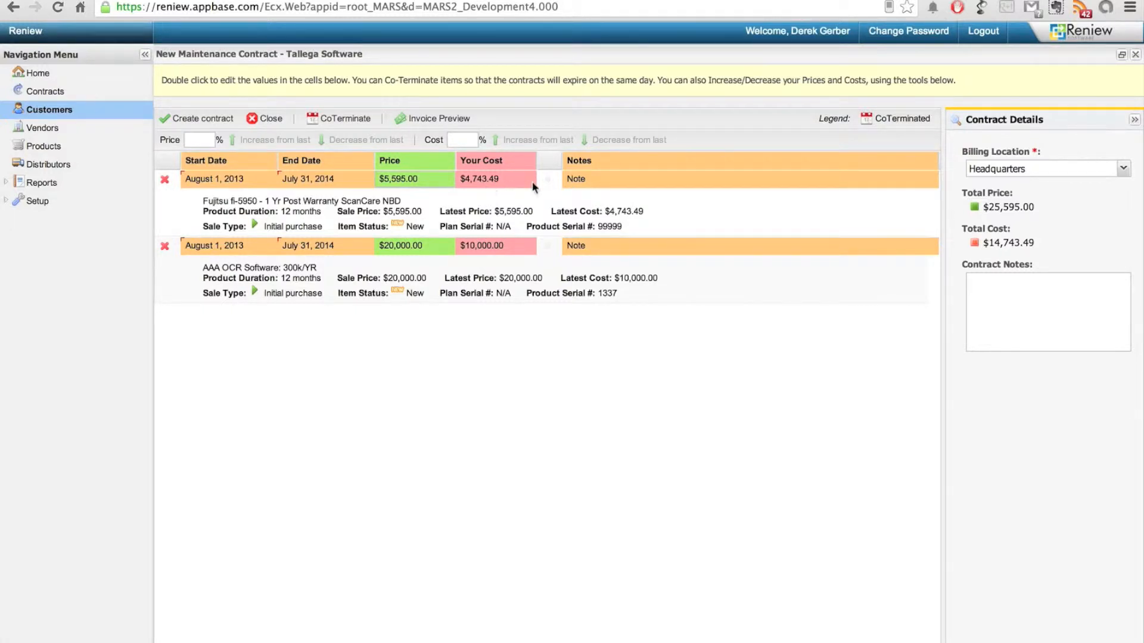
{"action": "double_click", "coordinate": [595, 179]}
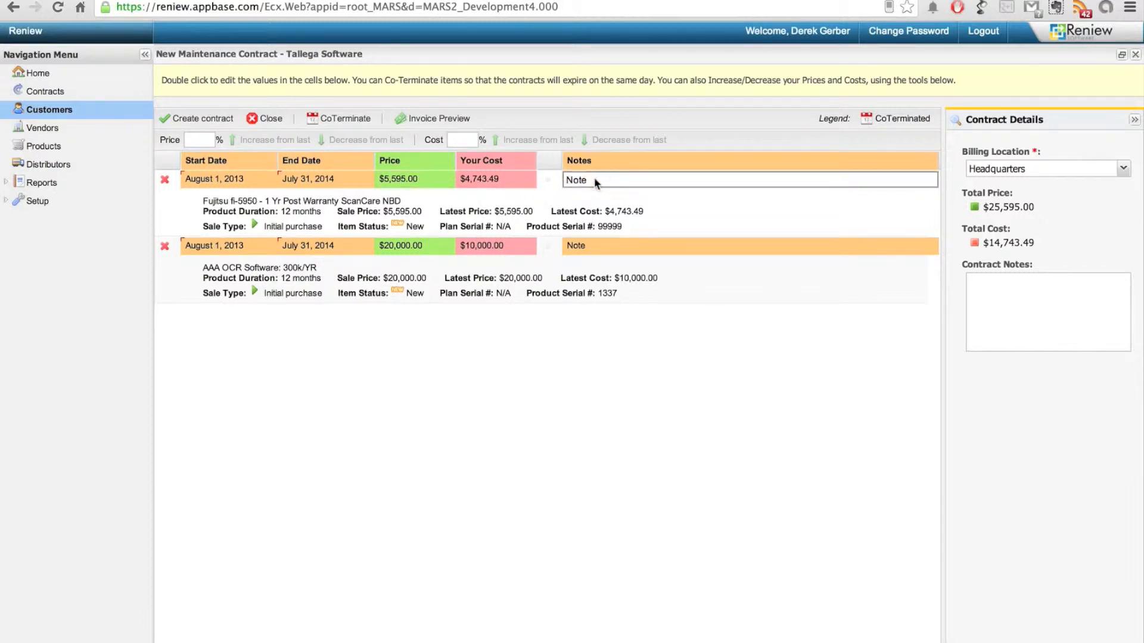
{"action": "key", "text": "BackSpace"}
{"action": "key", "text": "BackSpace"}
{"action": "key", "text": "BackSpace"}
{"action": "key", "text": "BackSpace"}
{"action": "type", "text": "Test"}
{"action": "key", "text": "BackSpace"}
{"action": "key", "text": "BackSpace"}
{"action": "key", "text": "BackSpace"}
{"action": "type", "text": "aking a note!"}
{"action": "left_click", "coordinate": [628, 404]}
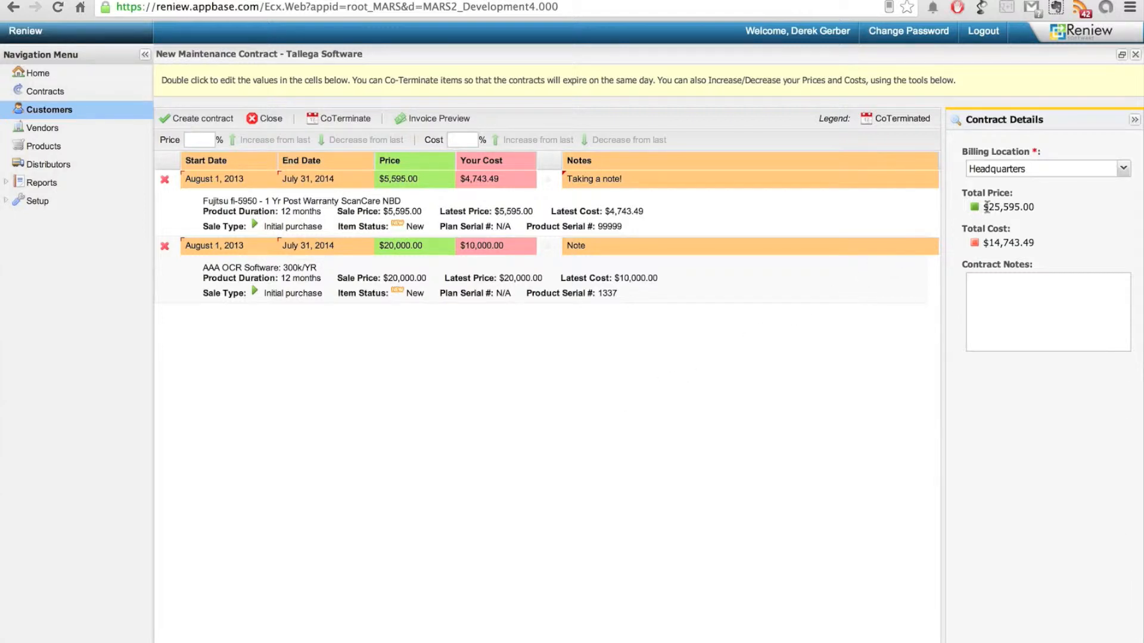
{"action": "left_click", "coordinate": [1122, 170]}
{"action": "left_click", "coordinate": [1123, 170]}
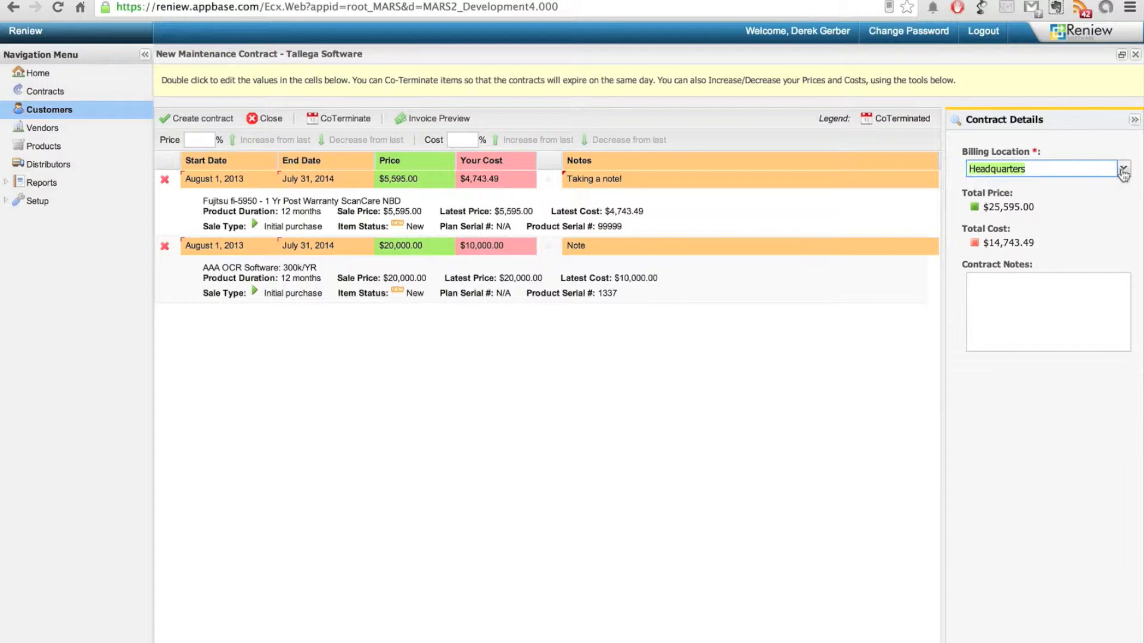
{"action": "left_click", "coordinate": [1062, 291]}
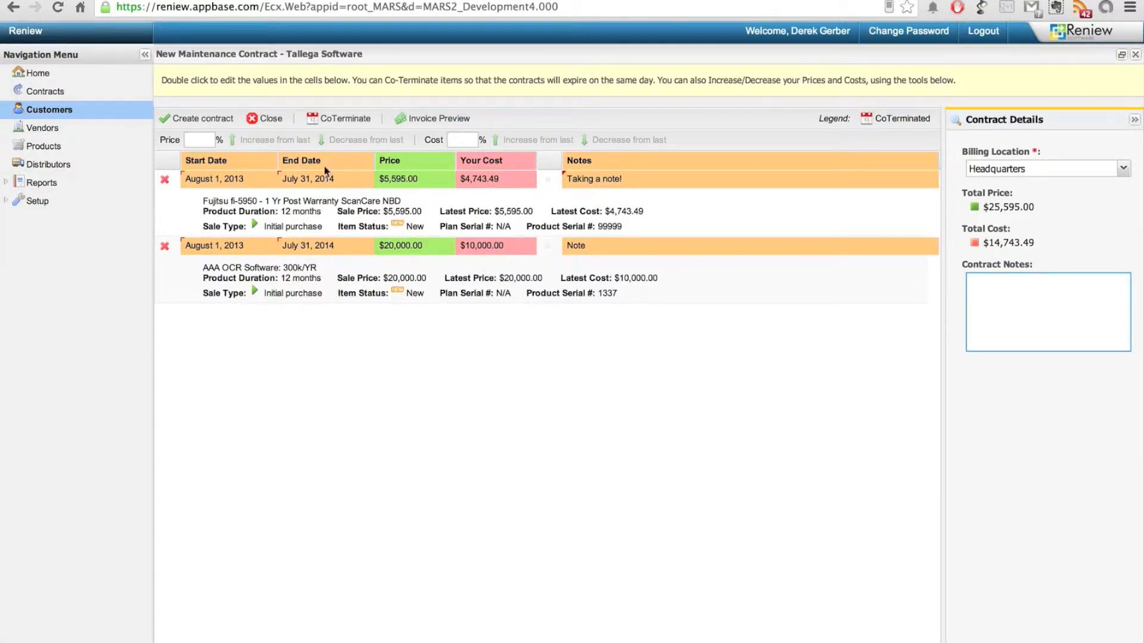
Increase the prices of both contract items by 5% from last.
{"action": "left_click", "coordinate": [198, 139]}
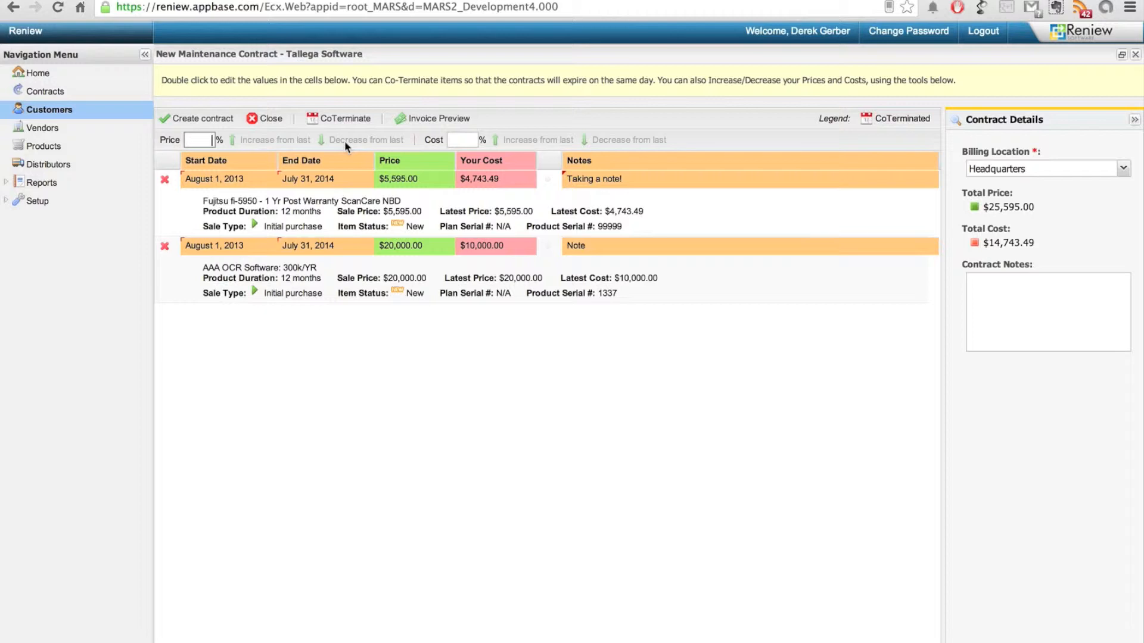
{"action": "type", "text": "5"}
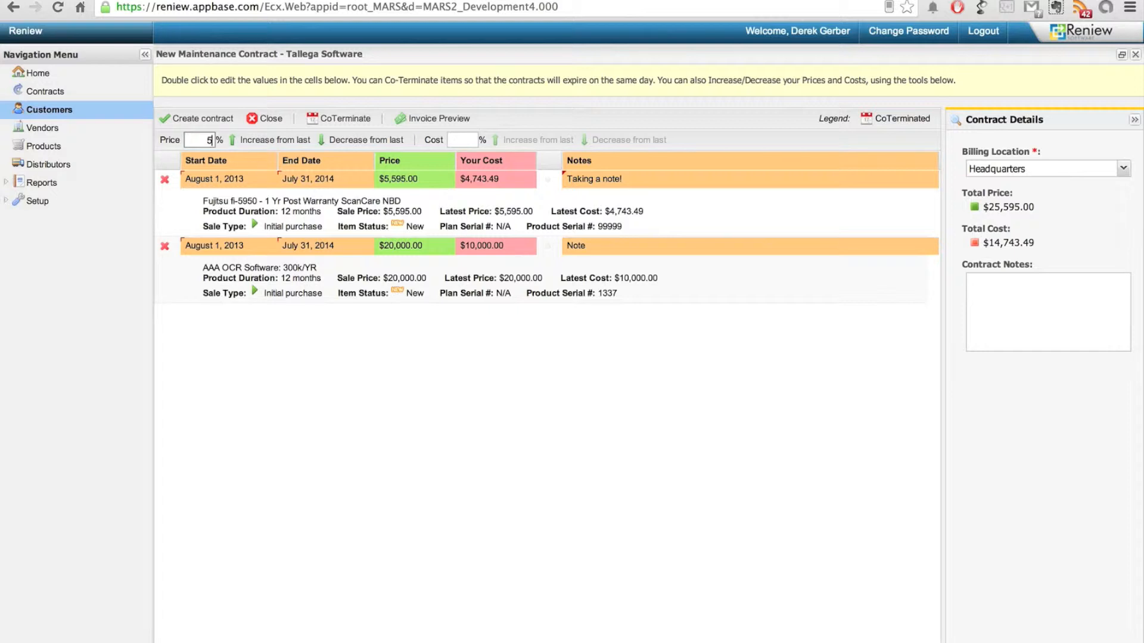
{"action": "left_click", "coordinate": [290, 141]}
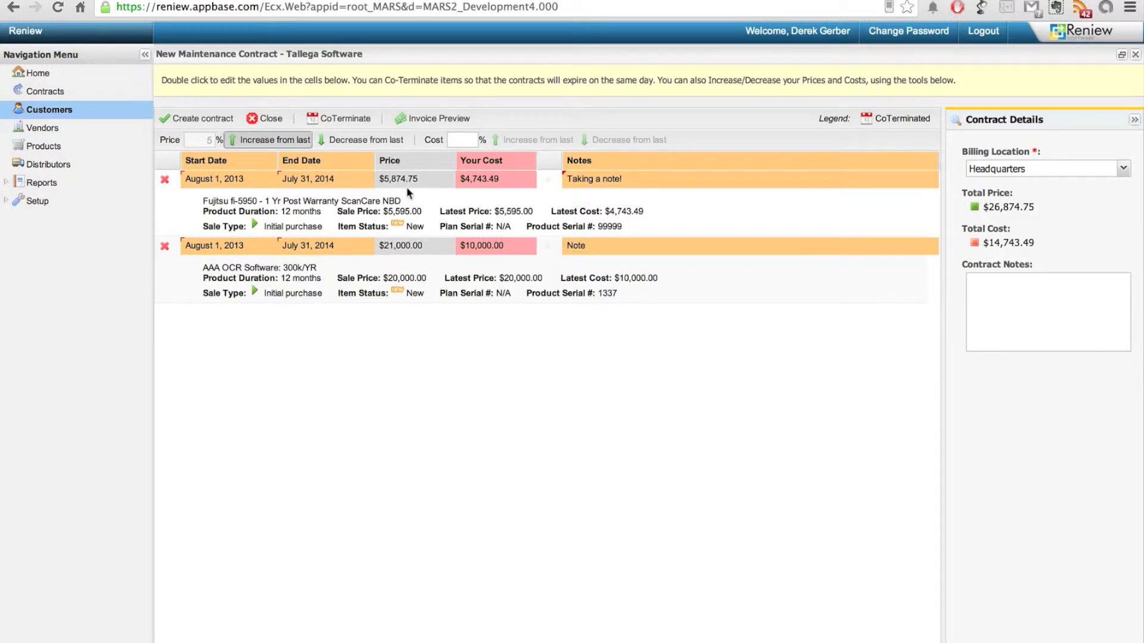
{"action": "left_click", "coordinate": [262, 141]}
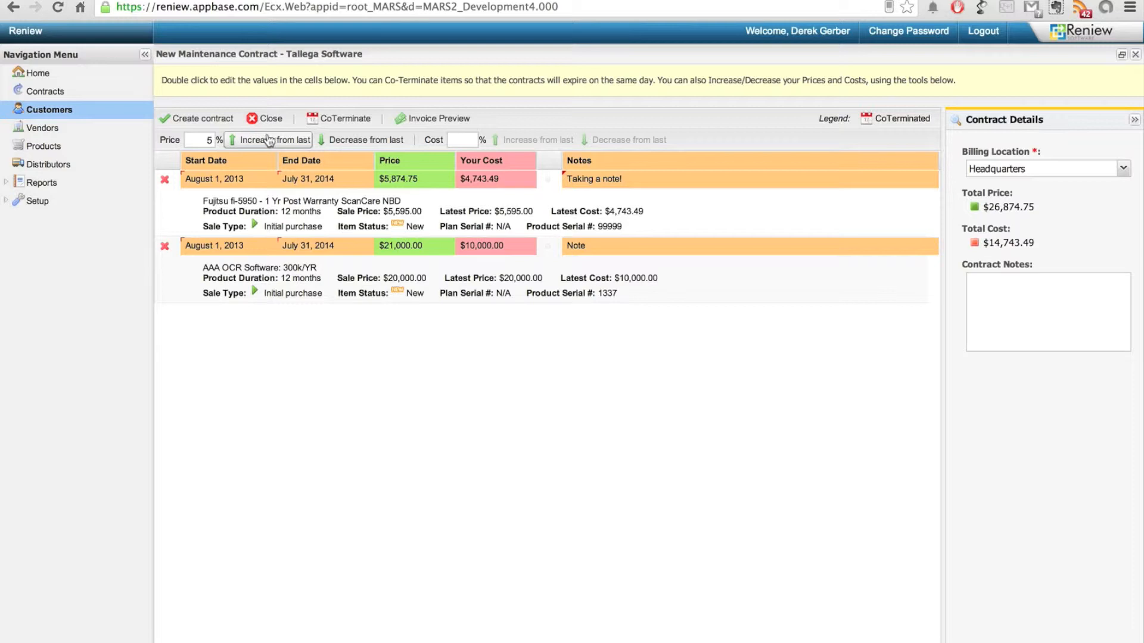
Increase both items' costs by 3% from last, and replace that with a 3% decrease from last.
{"action": "left_click", "coordinate": [460, 140]}
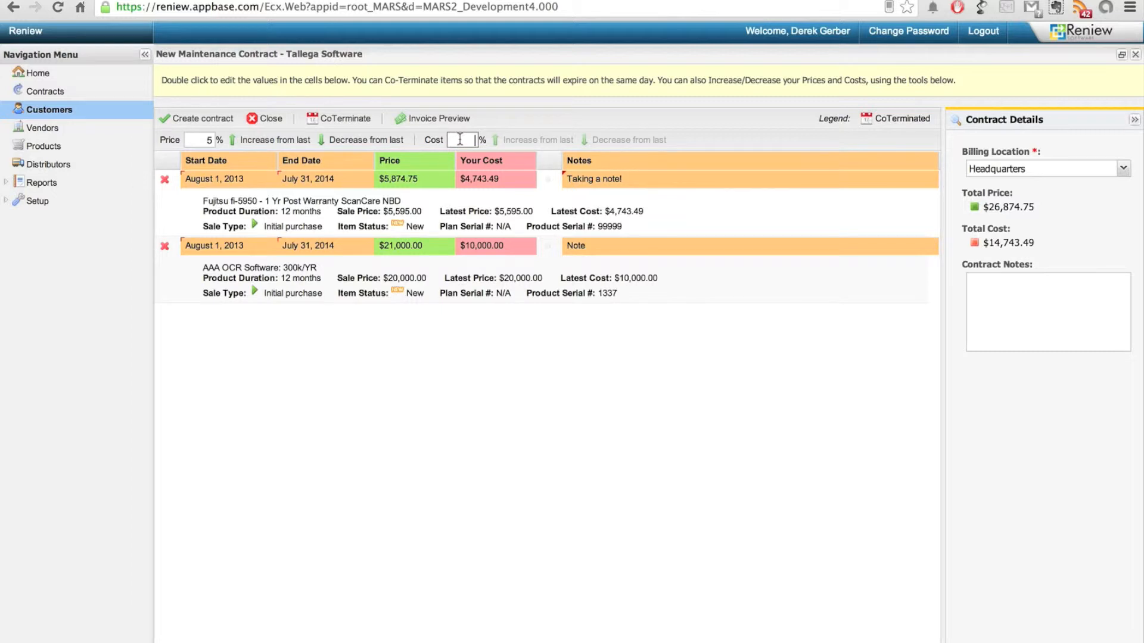
{"action": "type", "text": "3"}
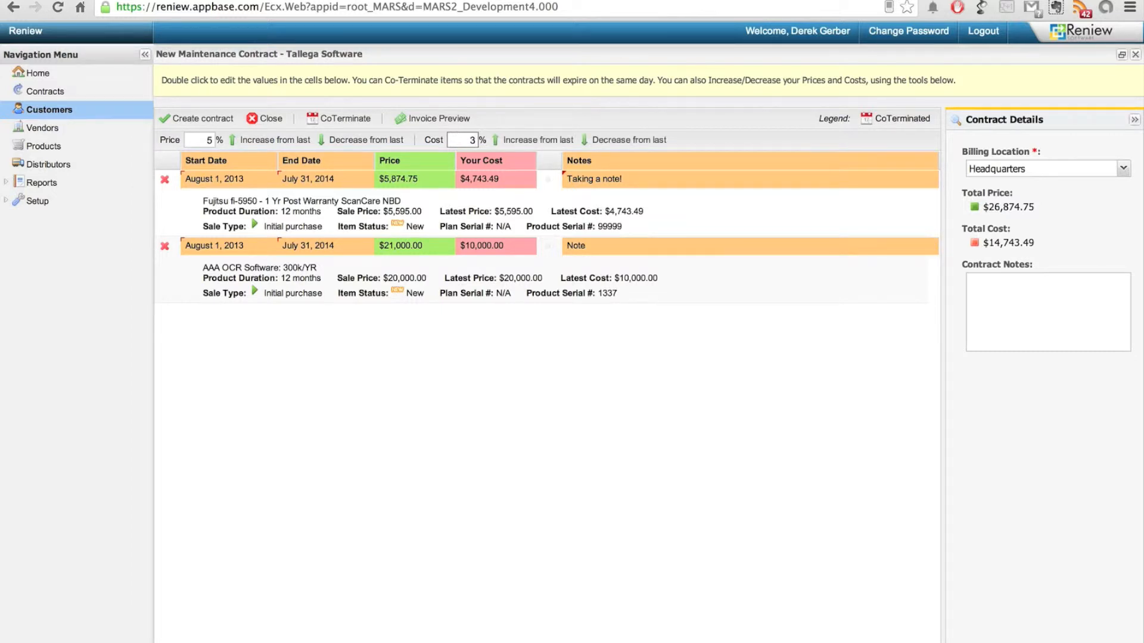
{"action": "left_click", "coordinate": [530, 143]}
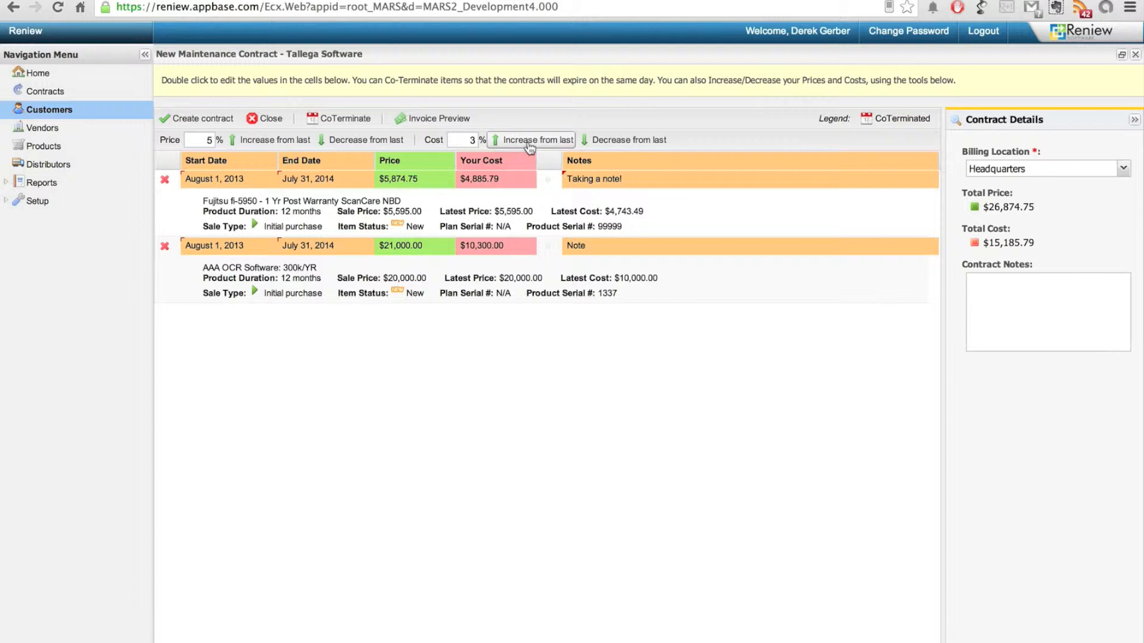
{"action": "left_click", "coordinate": [611, 142]}
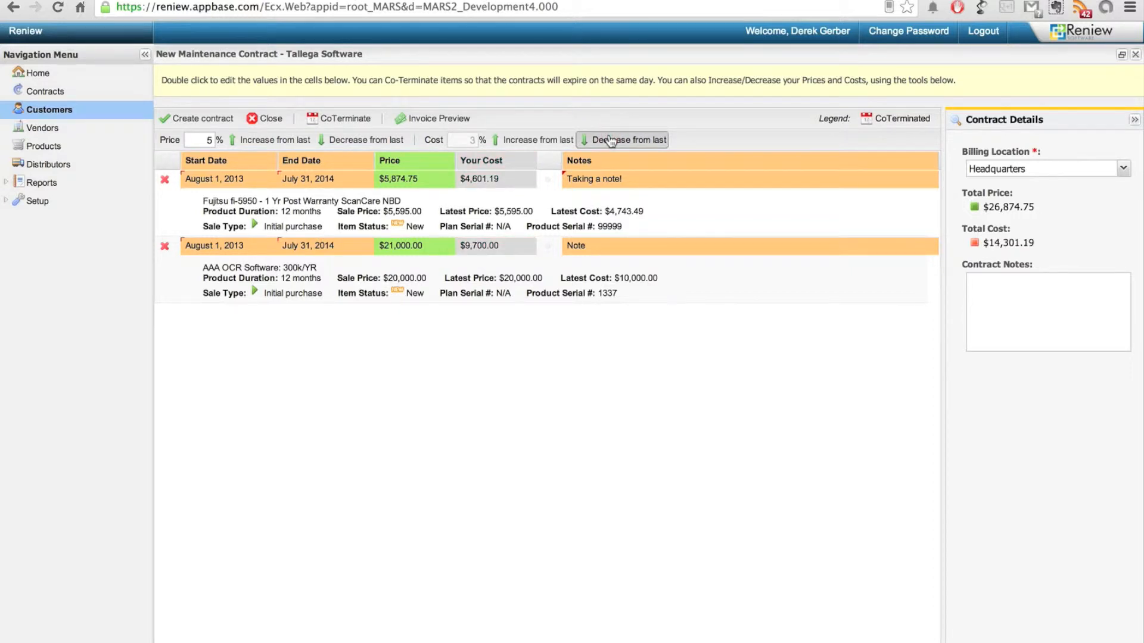
Reset both contract items' costs by applying a 0% cost increase from last.
{"action": "type", "text": "0"}
{"action": "left_click", "coordinate": [518, 139]}
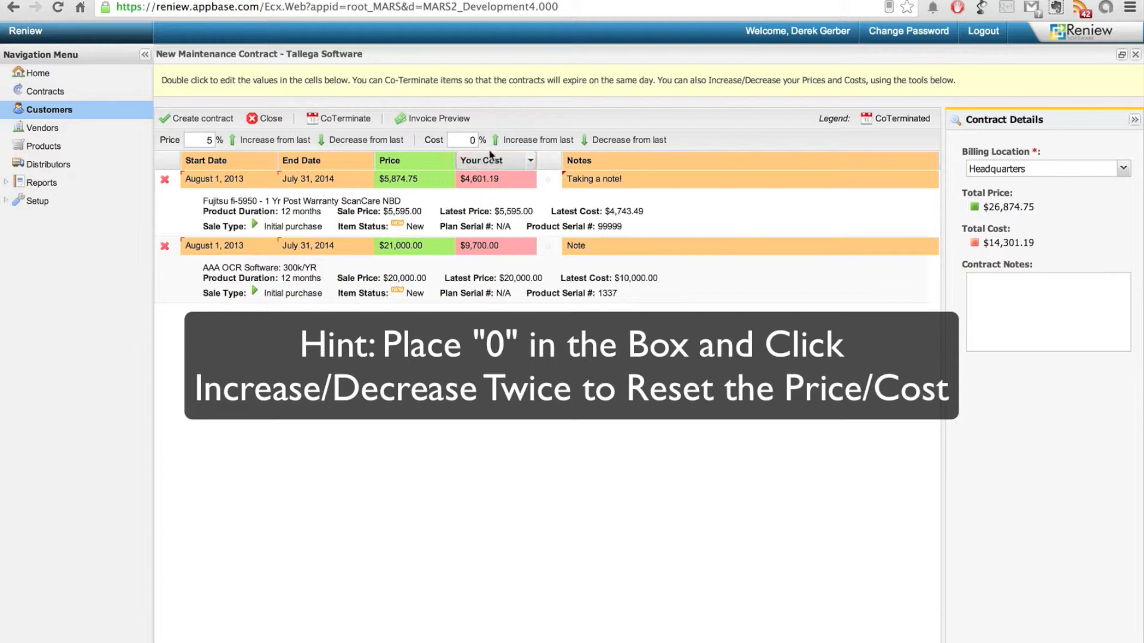
{"action": "left_click", "coordinate": [542, 145]}
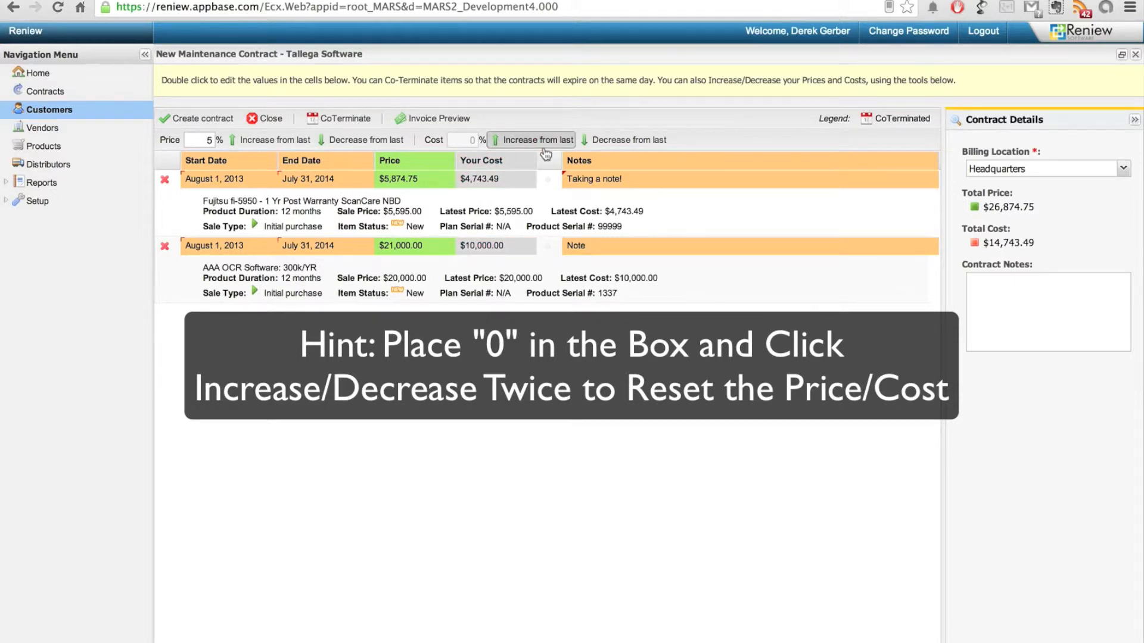
{"action": "left_click", "coordinate": [543, 147]}
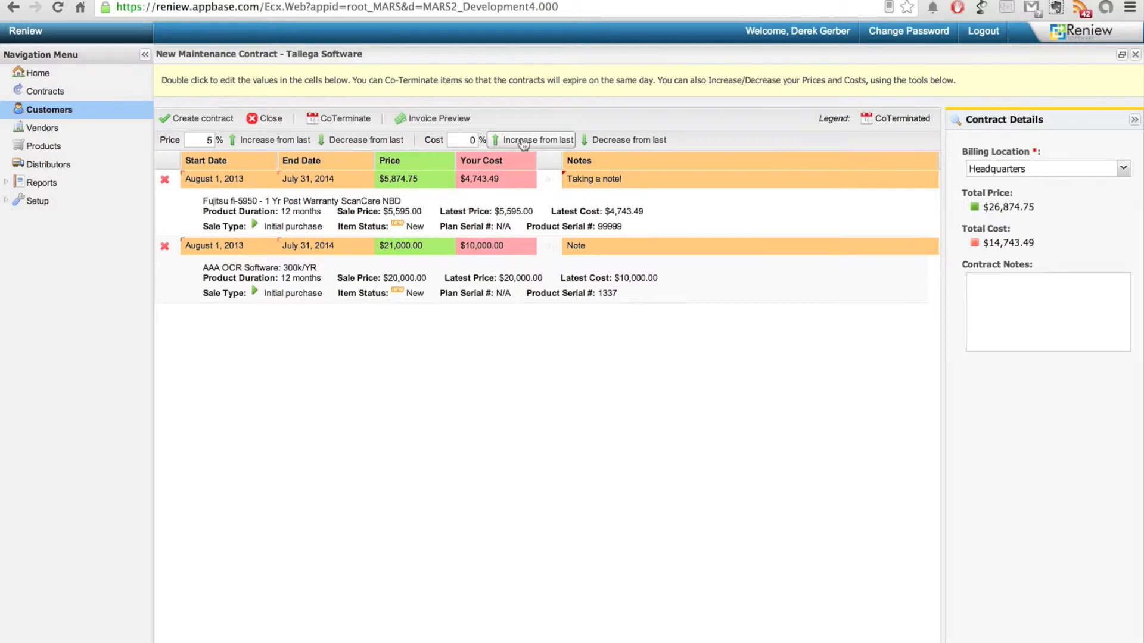
Decrease the costs of both contract items by 3% from last.
{"action": "left_click", "coordinate": [480, 139]}
{"action": "type", "text": "3"}
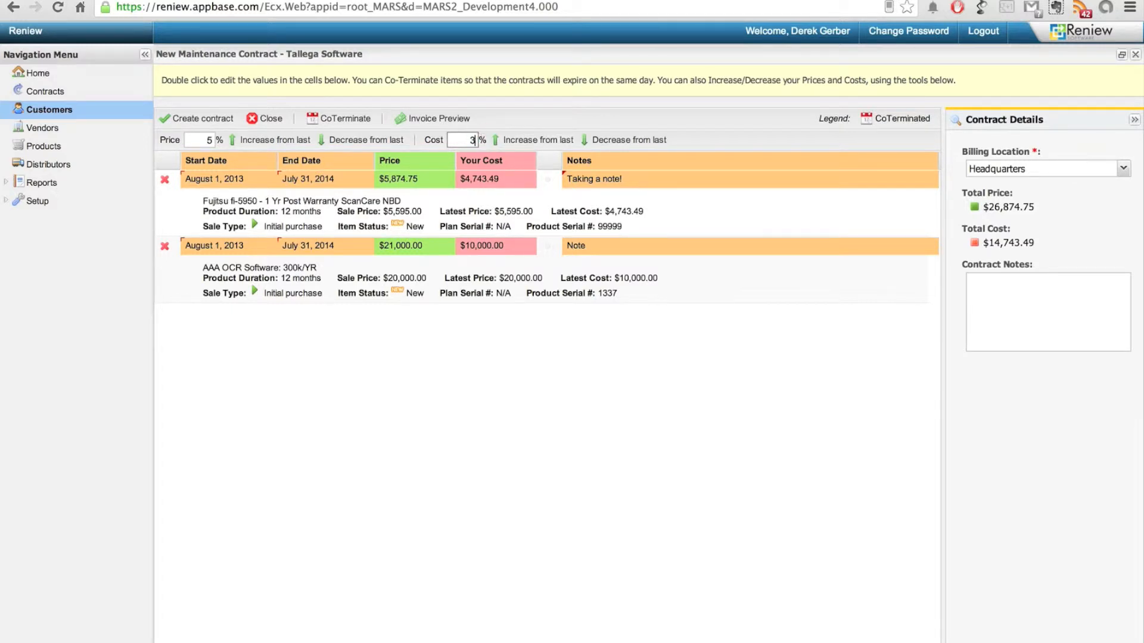
{"action": "left_click", "coordinate": [613, 140]}
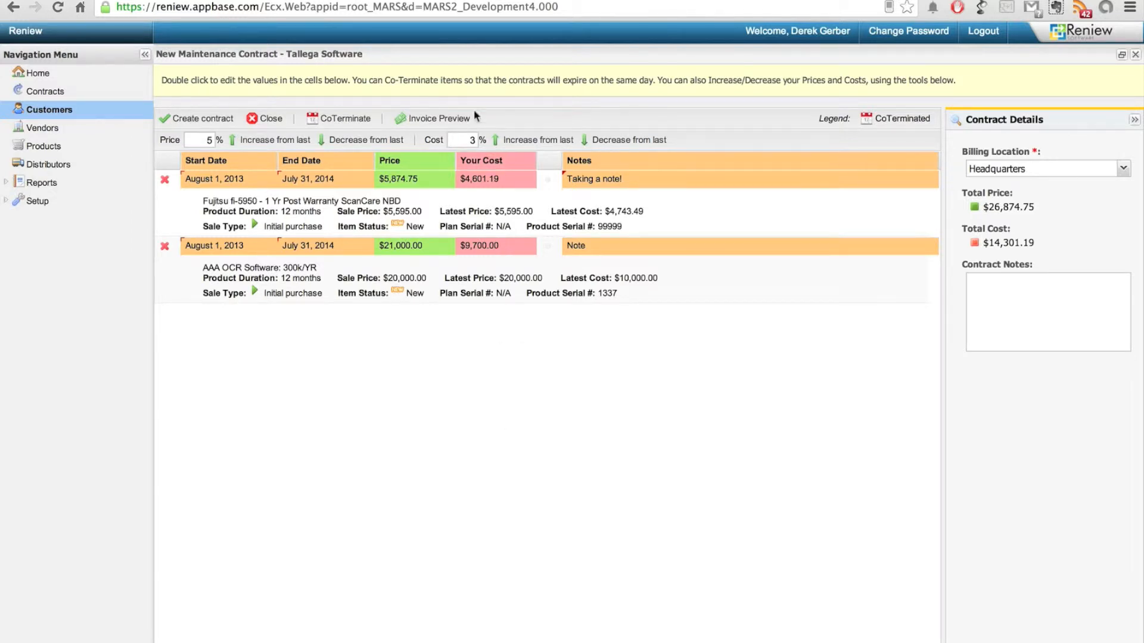
Reset both the costs and the prices of the contract items by applying a 0% increase from last to each.
{"action": "left_click", "coordinate": [468, 140]}
{"action": "type", "text": "0"}
{"action": "left_click", "coordinate": [517, 141]}
{"action": "left_click", "coordinate": [203, 140]}
{"action": "type", "text": "0"}
{"action": "left_click", "coordinate": [270, 141]}
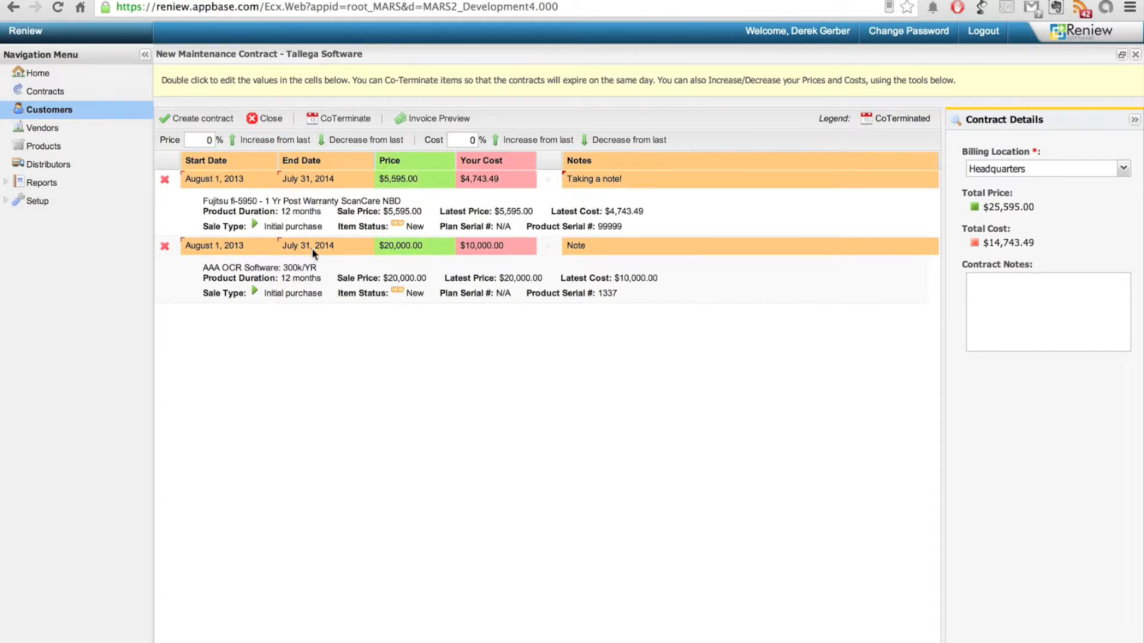
Co-terminate the contract items with a CoTerminate date of December 31, 2014.
{"action": "left_click", "coordinate": [352, 126]}
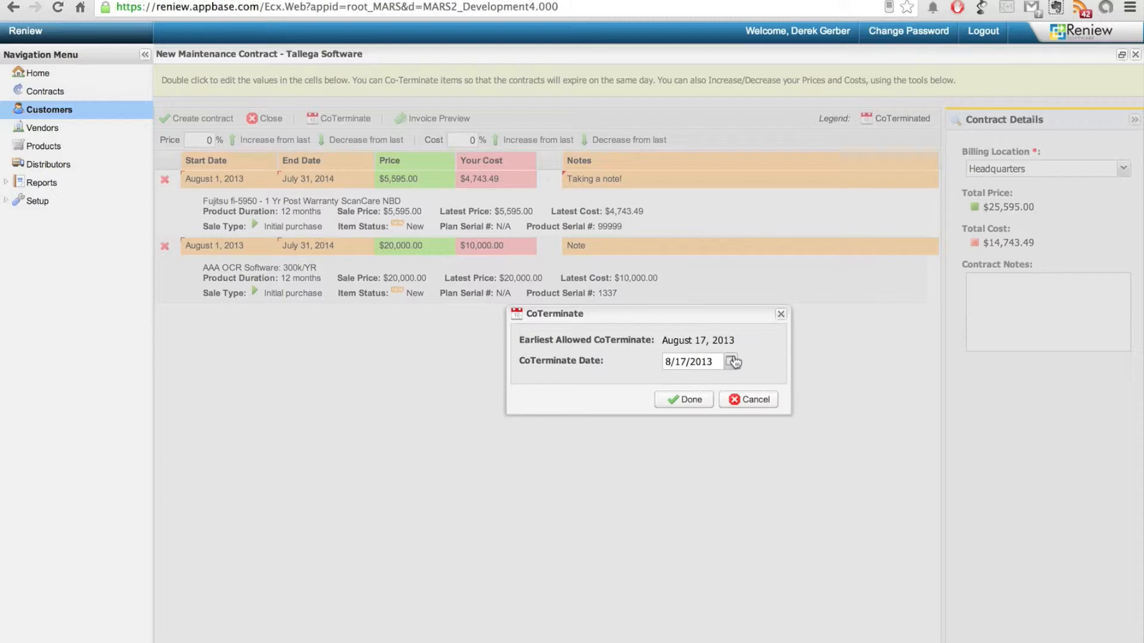
{"action": "left_click", "coordinate": [733, 362]}
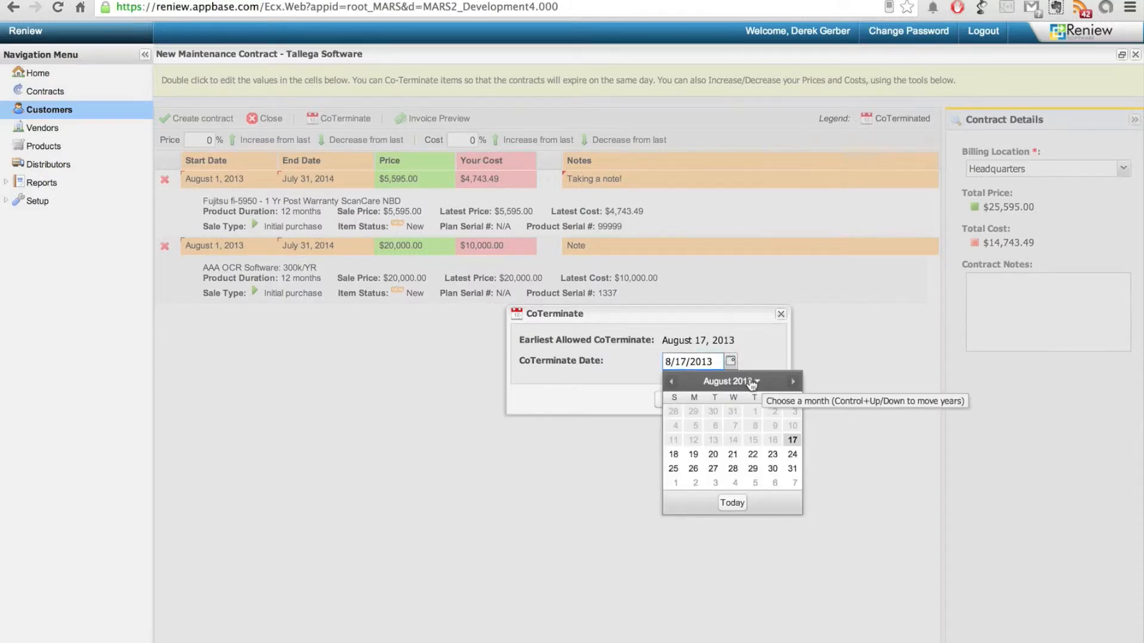
{"action": "left_click", "coordinate": [752, 382]}
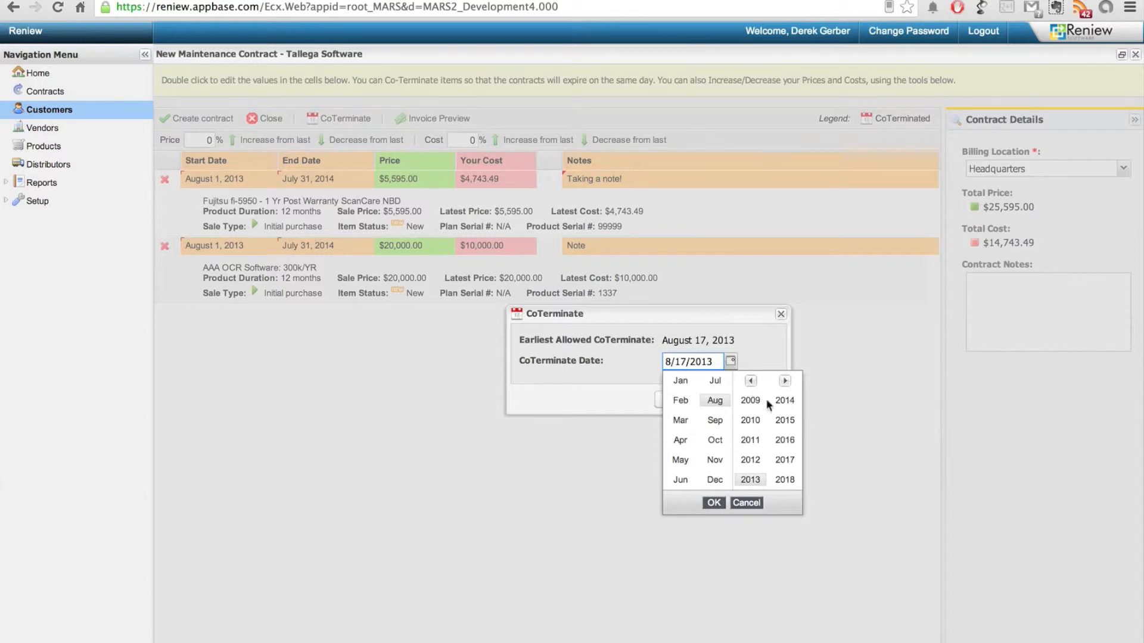
{"action": "left_click", "coordinate": [783, 402]}
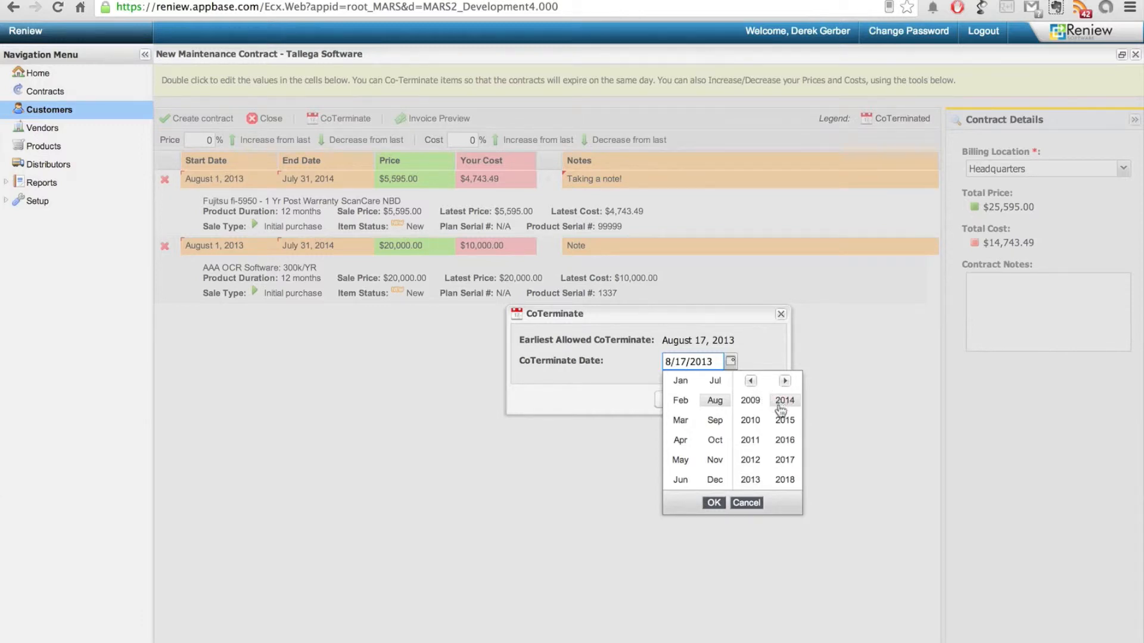
{"action": "left_click", "coordinate": [716, 481]}
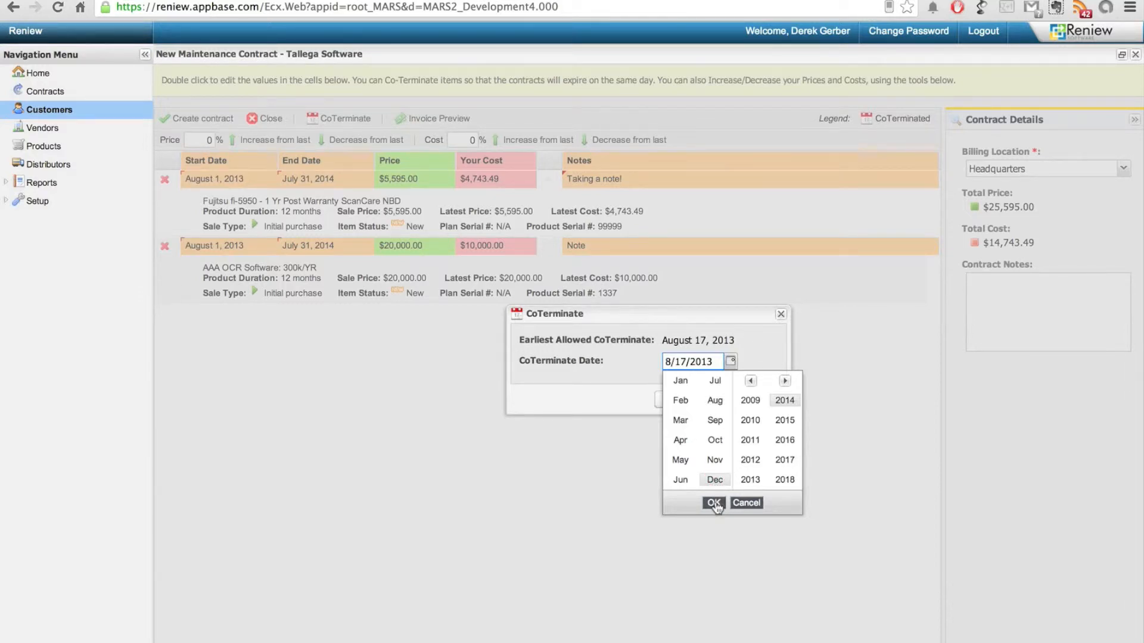
{"action": "left_click", "coordinate": [714, 503]}
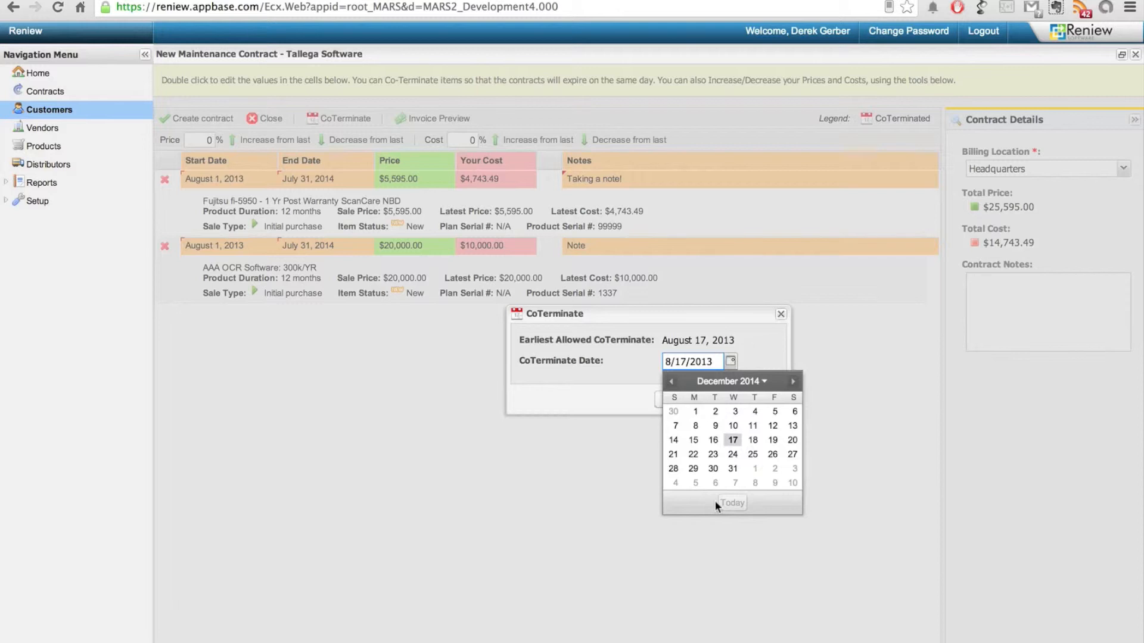
{"action": "left_click", "coordinate": [732, 469]}
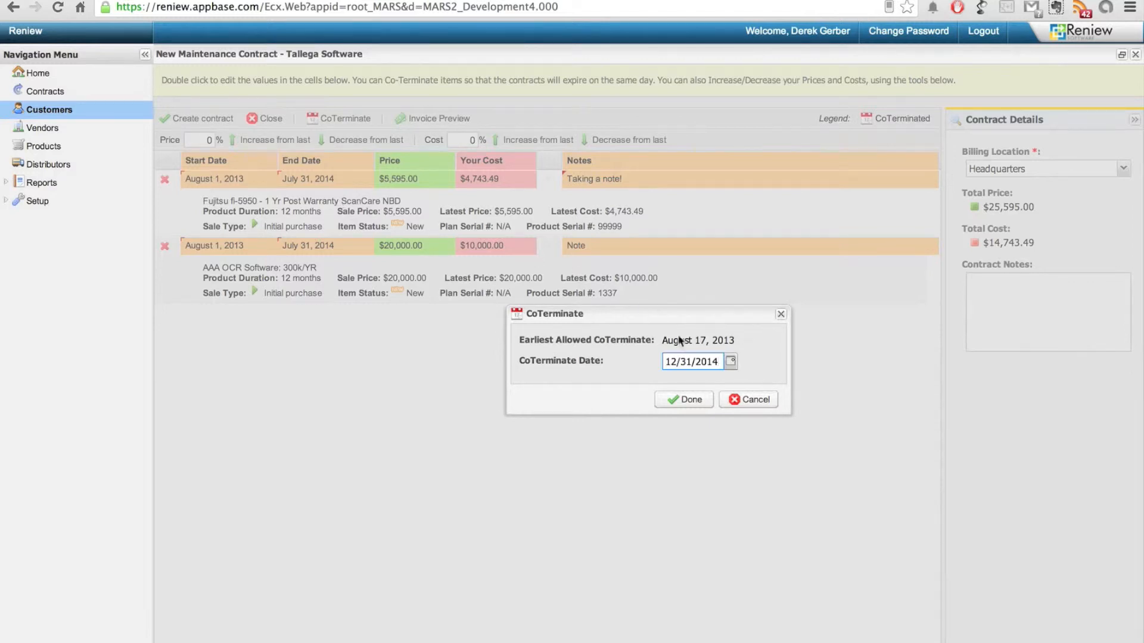
{"action": "left_click", "coordinate": [688, 400]}
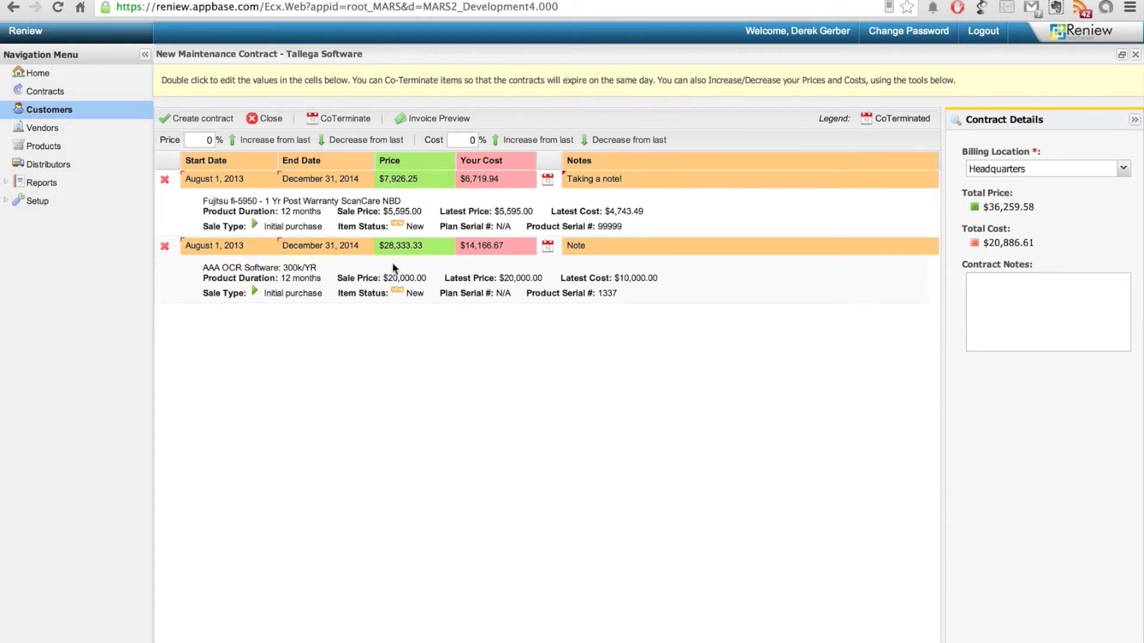
Set the Fujitsu fi-5950 item's contract end date to July 31, 2014.
{"action": "double_click", "coordinate": [330, 179]}
{"action": "left_click", "coordinate": [366, 179]}
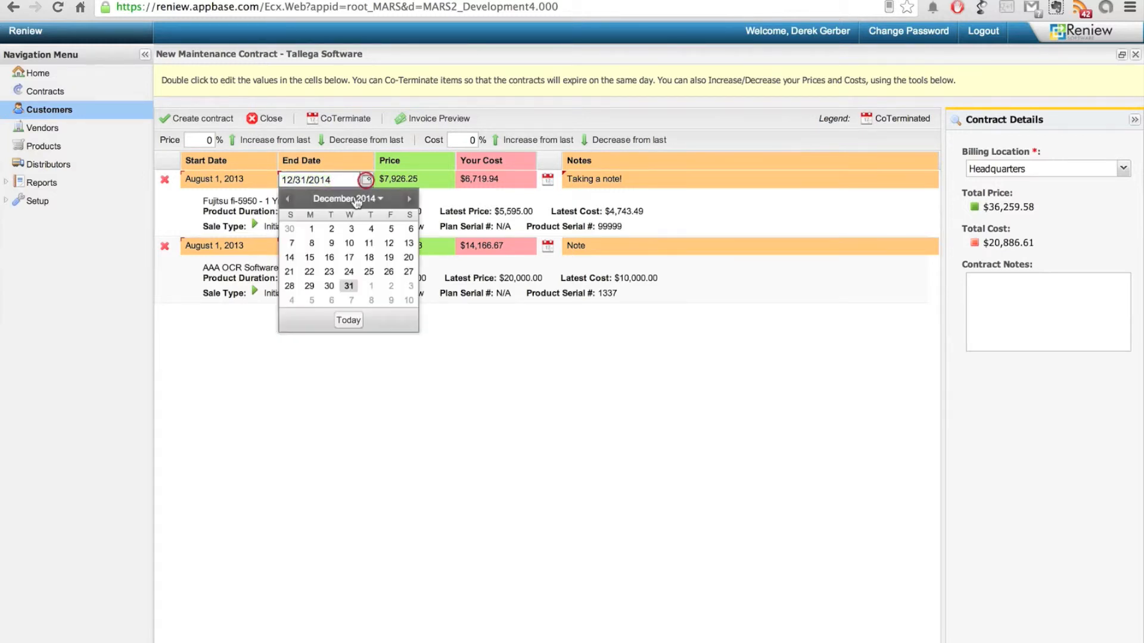
{"action": "left_click", "coordinate": [288, 199]}
{"action": "left_click", "coordinate": [287, 198]}
{"action": "left_click", "coordinate": [288, 199]}
{"action": "left_click", "coordinate": [288, 199]}
{"action": "left_click", "coordinate": [288, 199]}
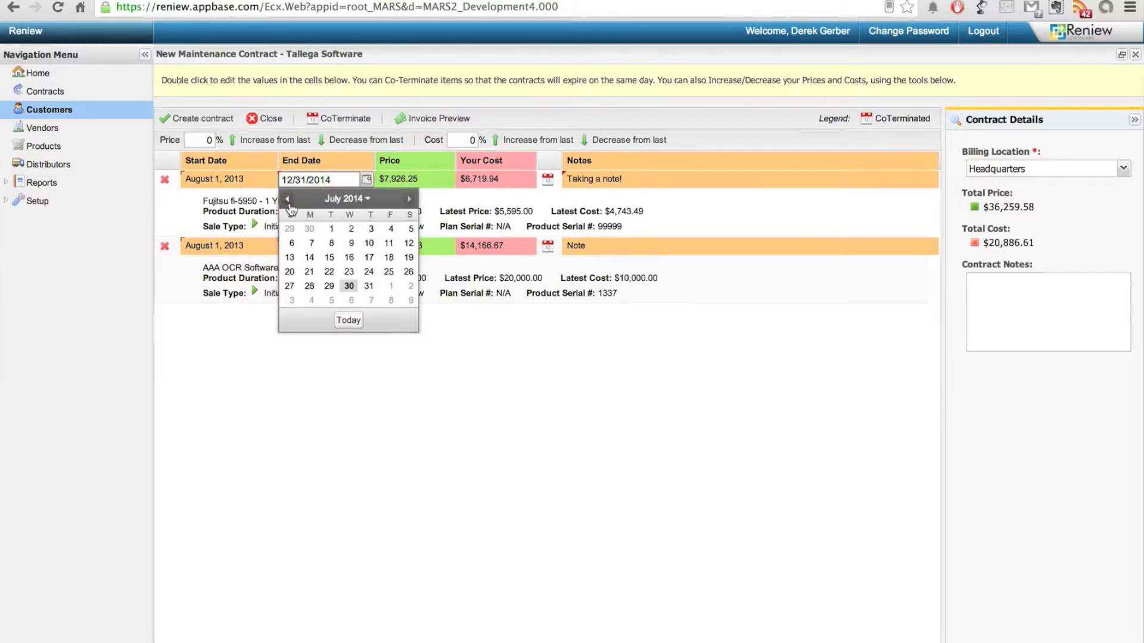
{"action": "left_click", "coordinate": [369, 286]}
Set the AAA OCR Software item's contract end date to July 31, 2014.
{"action": "double_click", "coordinate": [332, 247]}
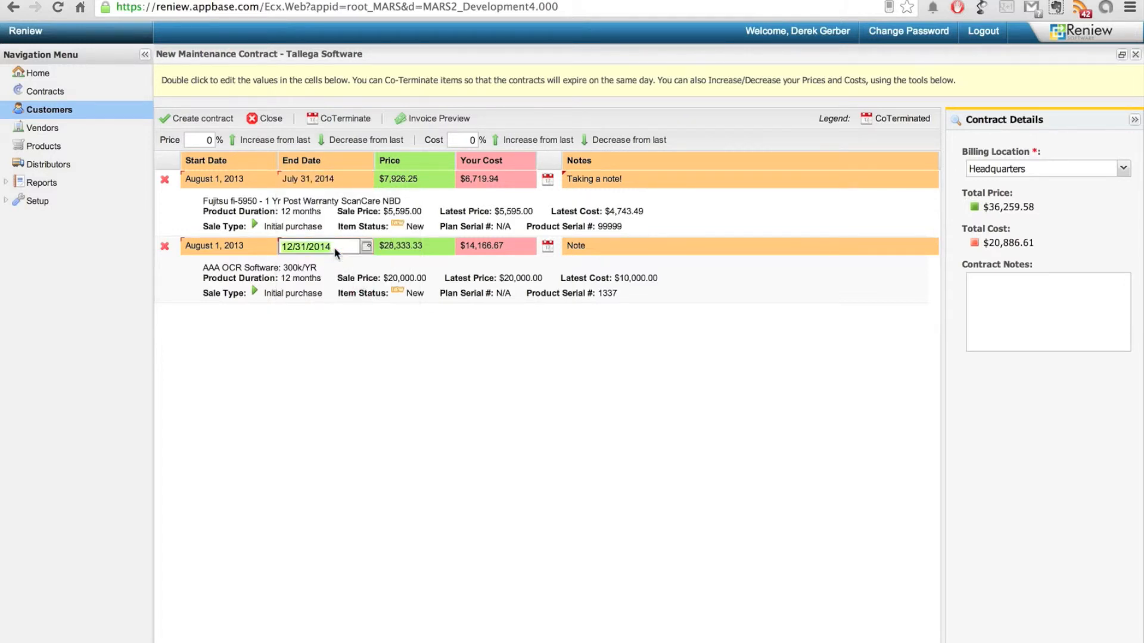
{"action": "left_click", "coordinate": [366, 246]}
{"action": "left_click", "coordinate": [289, 266]}
{"action": "left_click", "coordinate": [289, 265]}
{"action": "left_click", "coordinate": [289, 265]}
{"action": "left_click", "coordinate": [289, 266]}
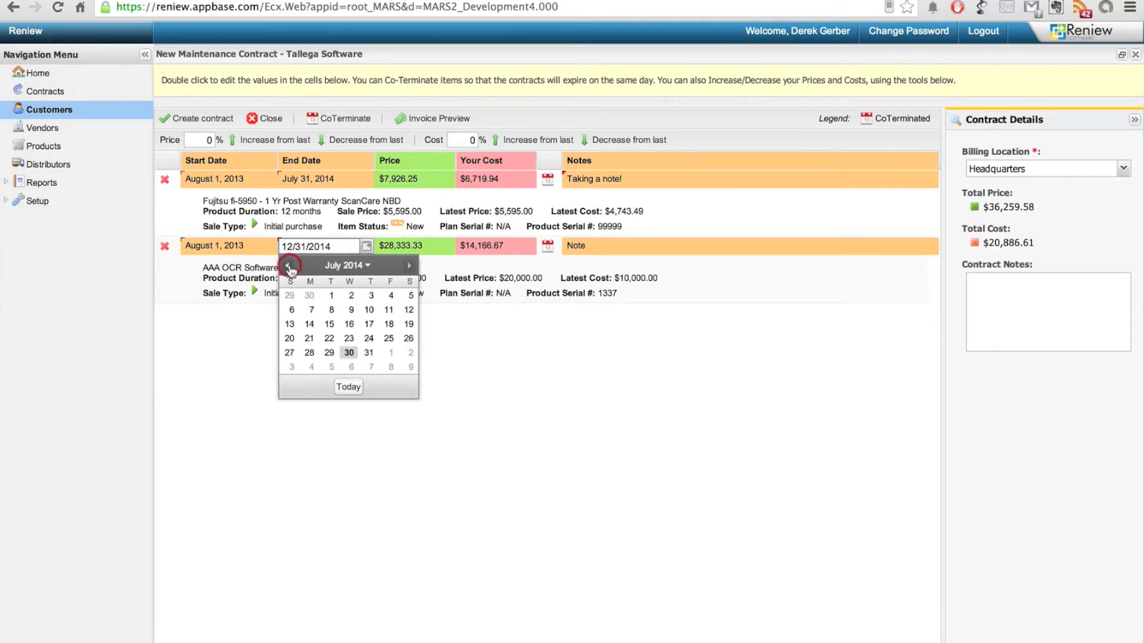
{"action": "left_click", "coordinate": [369, 353]}
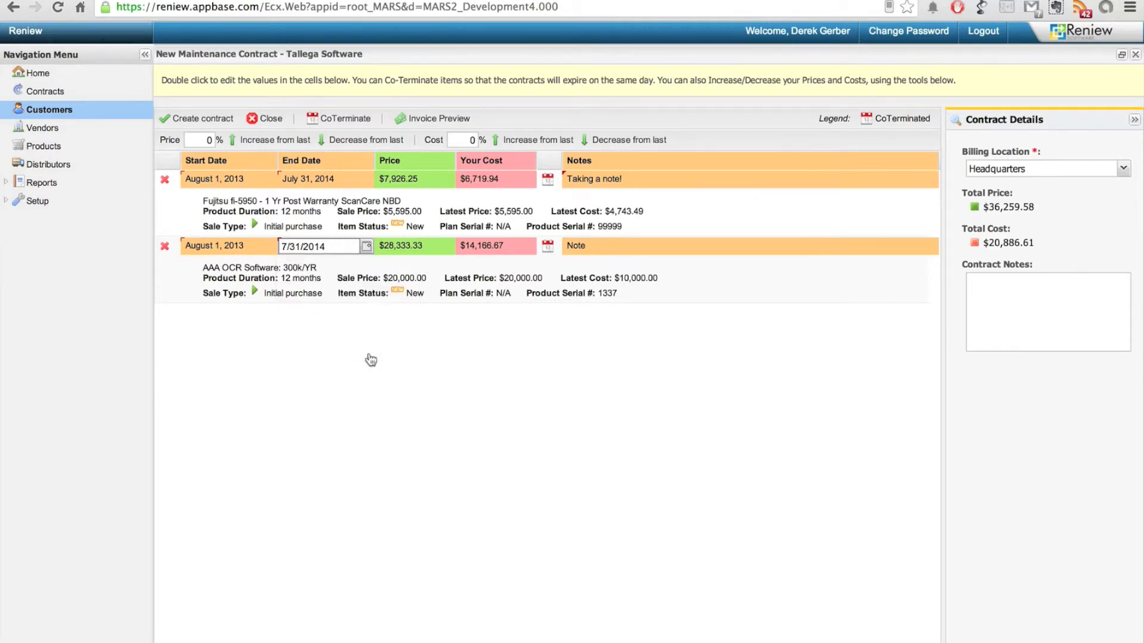
{"action": "left_click", "coordinate": [457, 424]}
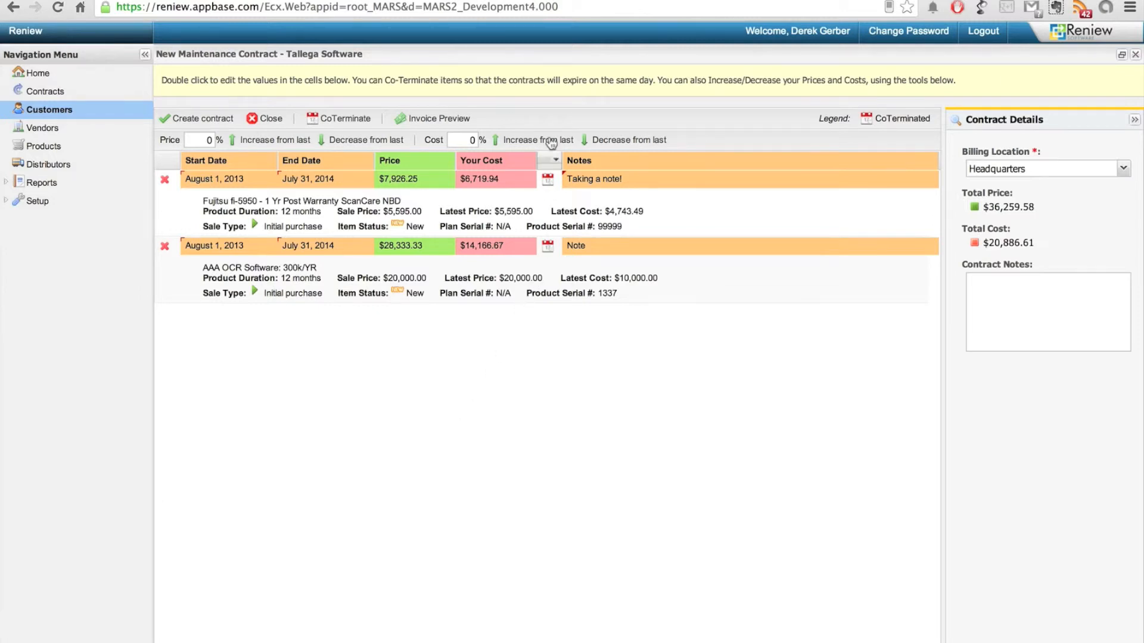
Preview the contract's invoice, return to the contract form, and create the maintenance contract.
{"action": "left_click", "coordinate": [434, 118]}
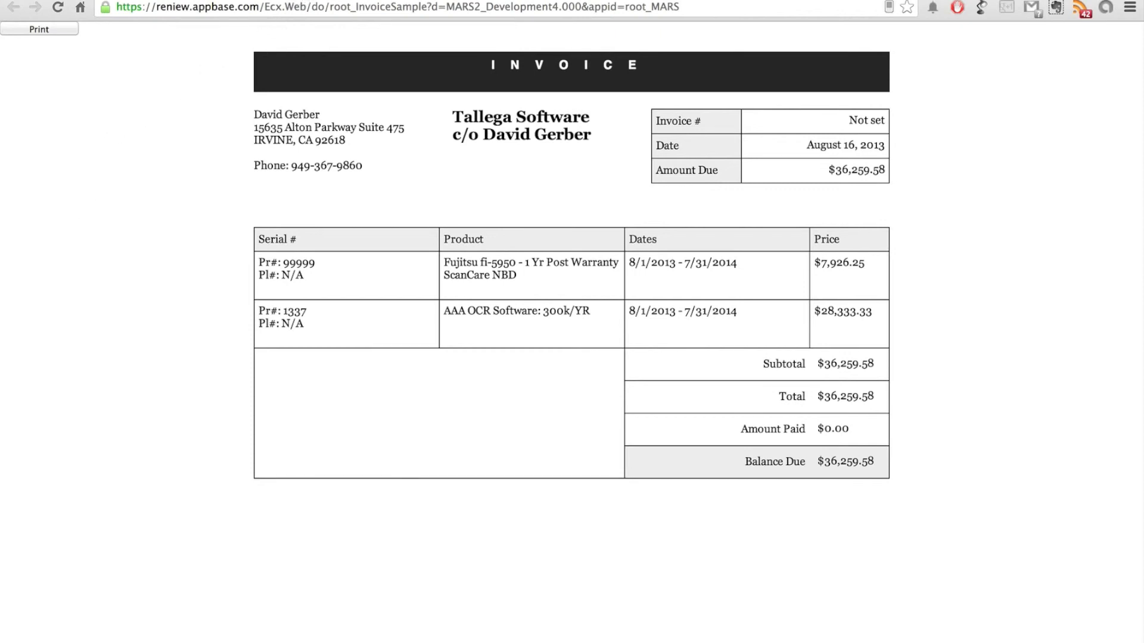
{"action": "left_click", "coordinate": [305, 0]}
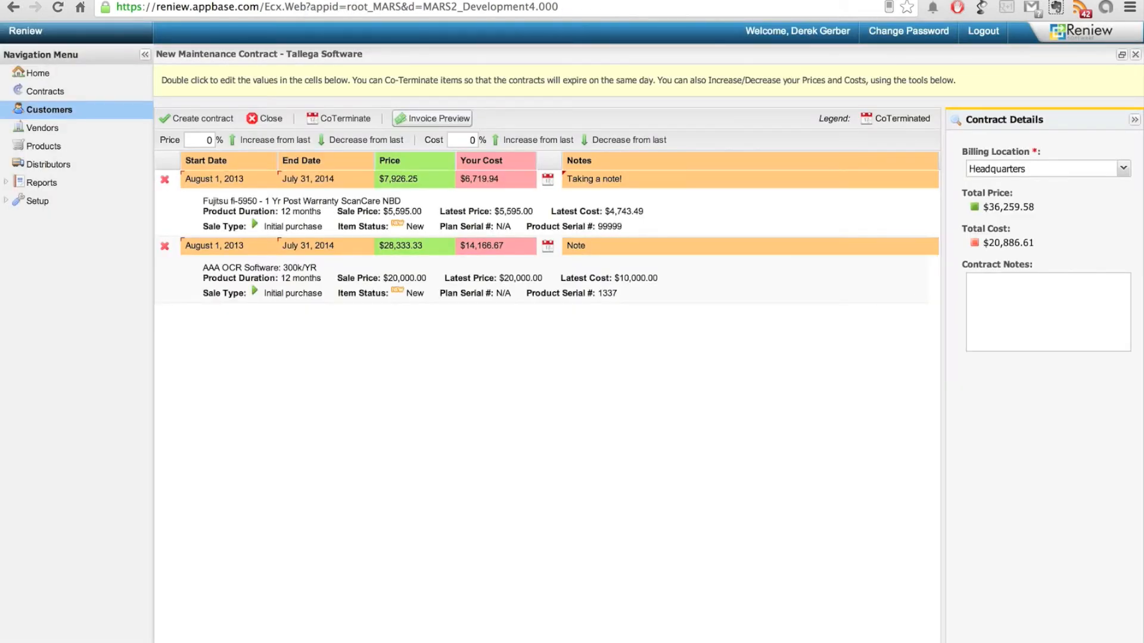
{"action": "left_click", "coordinate": [221, 122]}
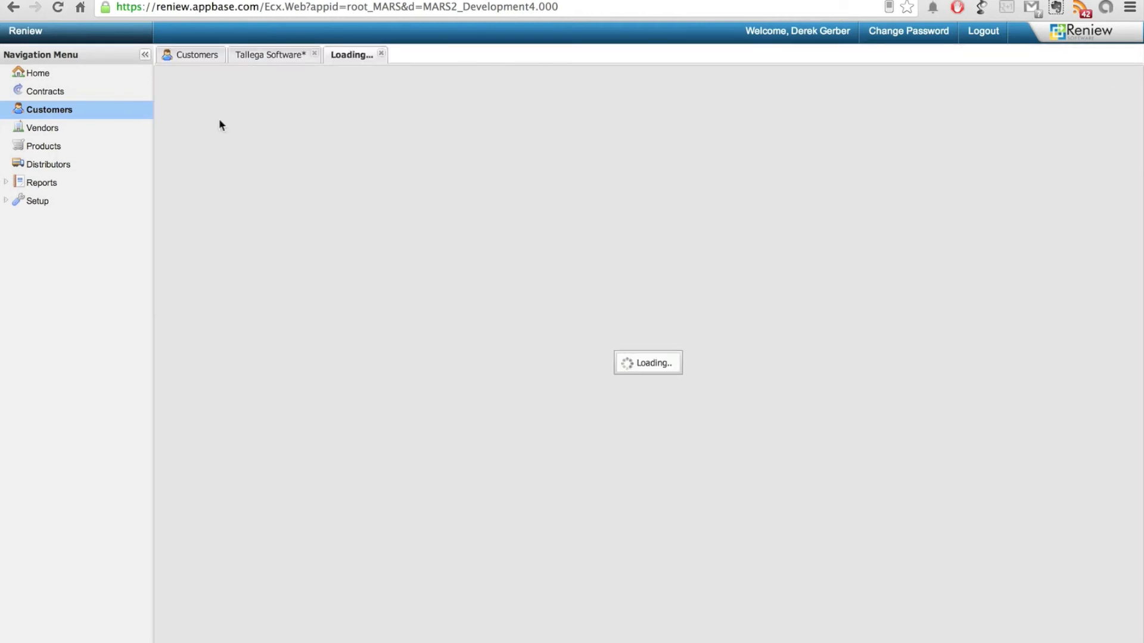